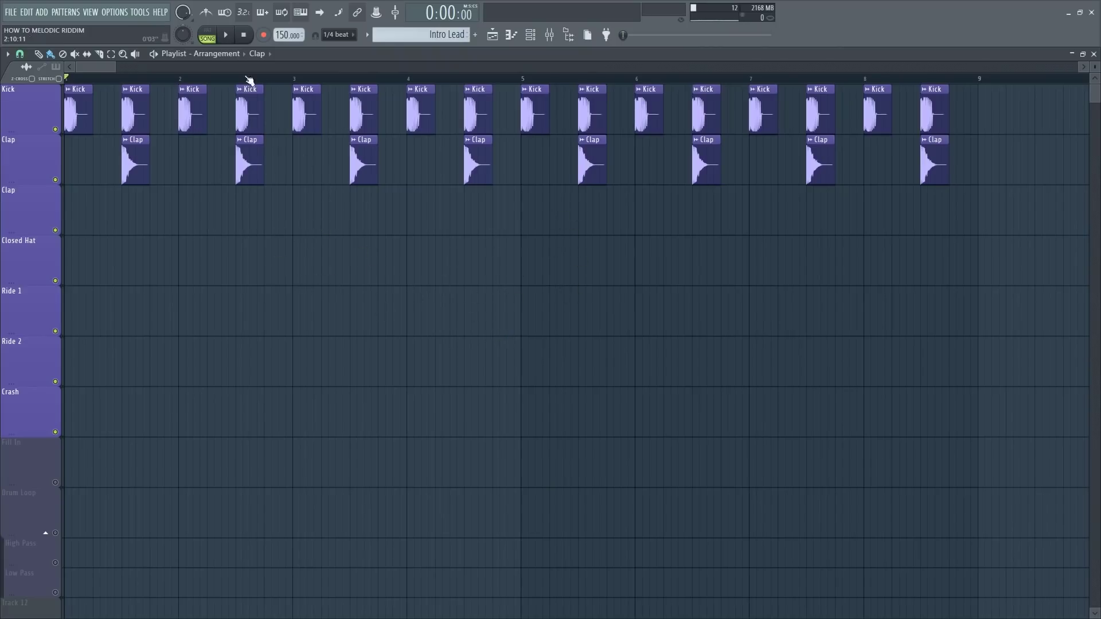
Step: Play back the drum arrangement to hear the kick, clap, hat, ride and crash layers
click(225, 36)
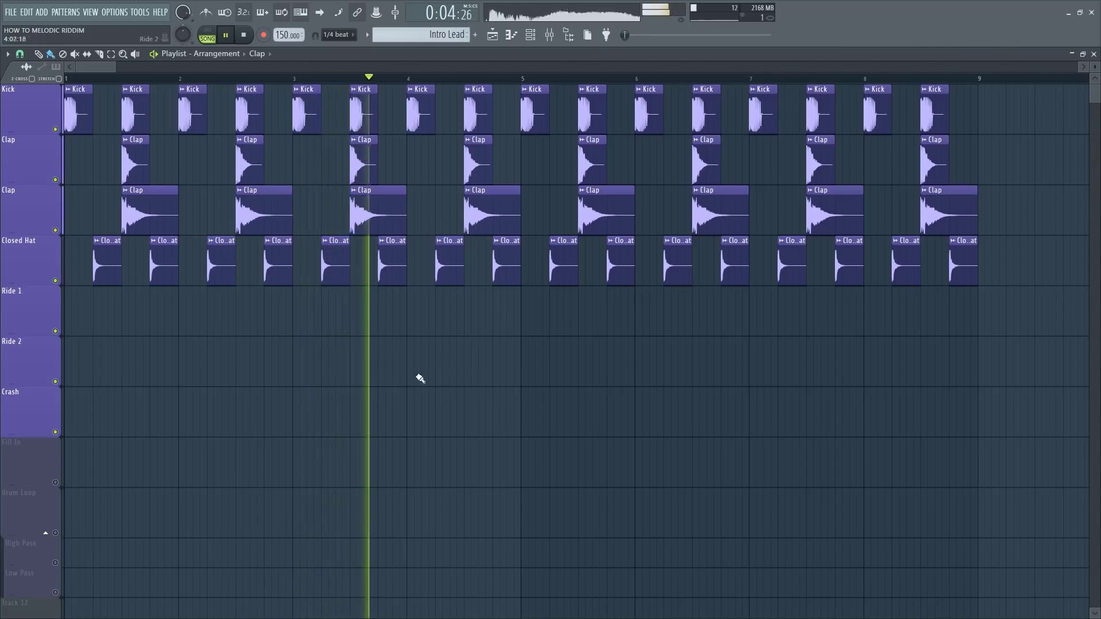
key(space)
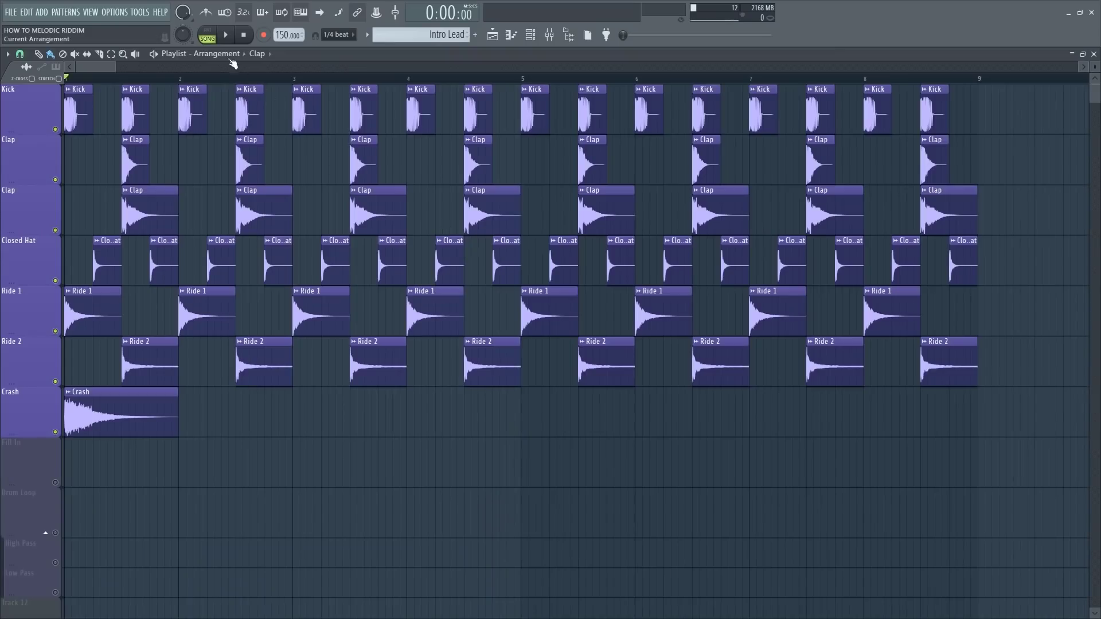
click(225, 36)
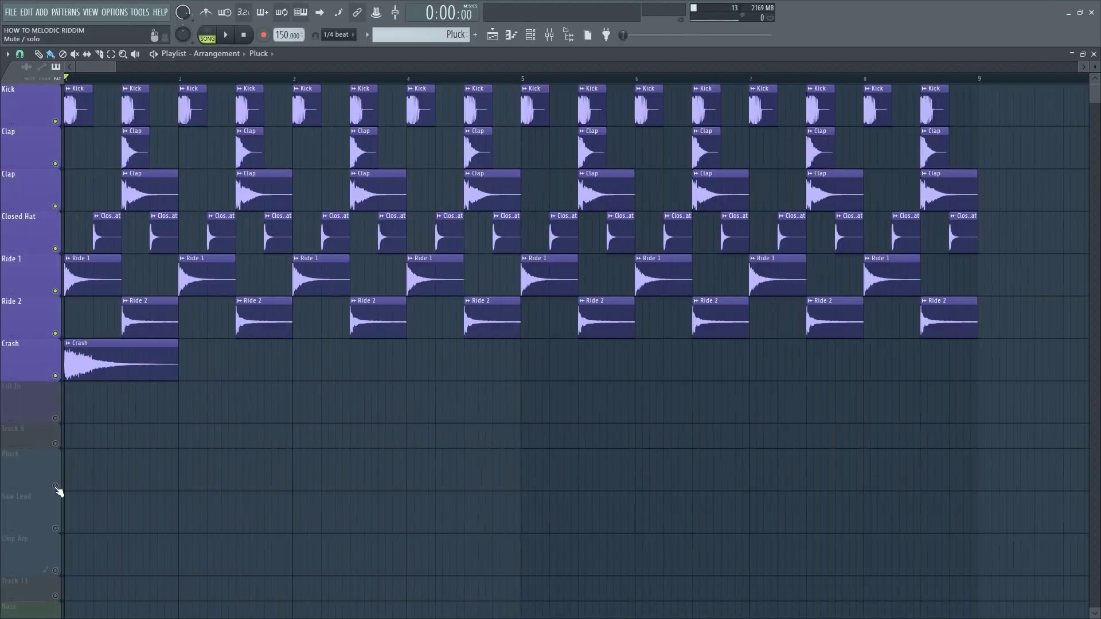
Step: Enable the Pluck track and play its Marimbita melody in the piano roll
click(55, 486)
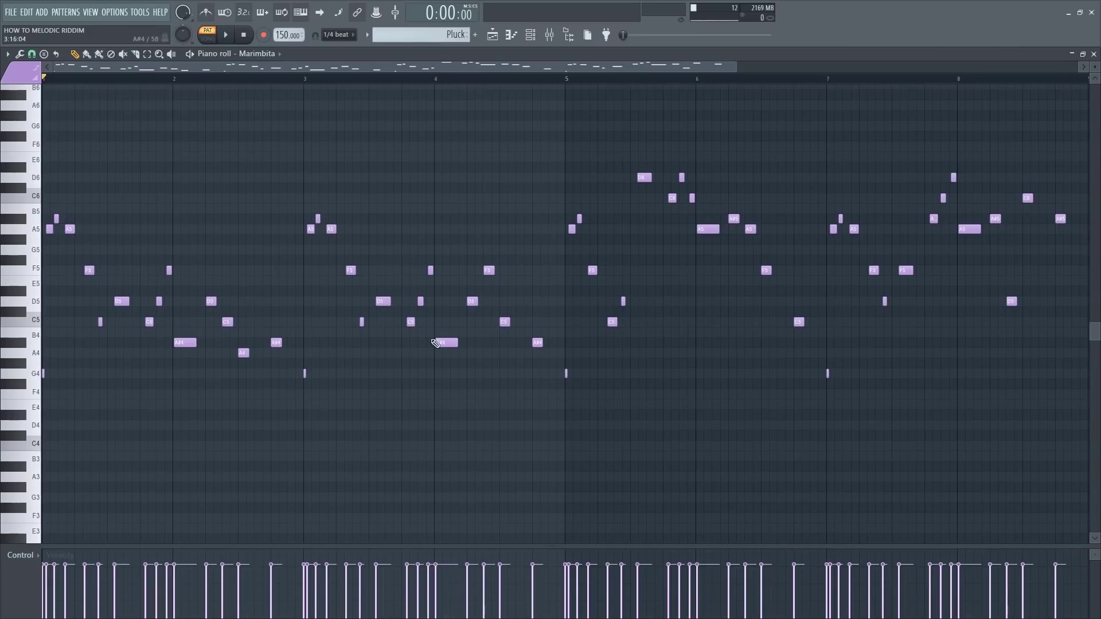
click(226, 35)
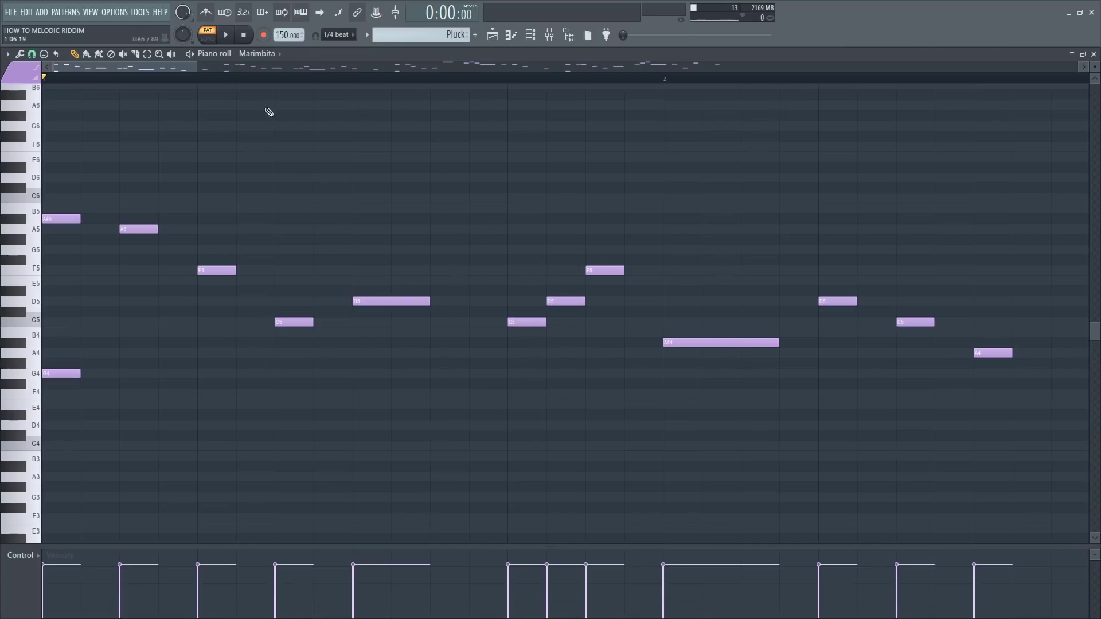
click(227, 37)
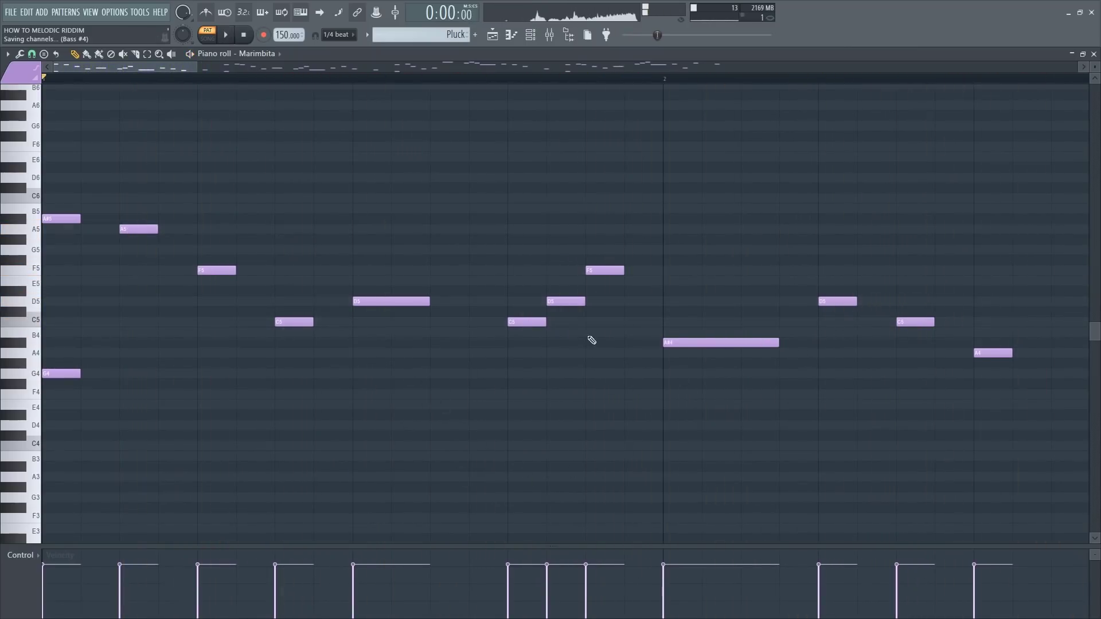
Step: Undo the recent note timing edits in the Marimbita melody and play the pattern
key(ctrl+alt+z)
key(ctrl+alt+z)
key(ctrl+alt+z)
key(ctrl+alt+z)
key(ctrl+alt+z)
key(ctrl+alt+z)
key(ctrl+alt+z)
key(ctrl+alt+z)
key(ctrl+alt+z)
key(ctrl+alt+z)
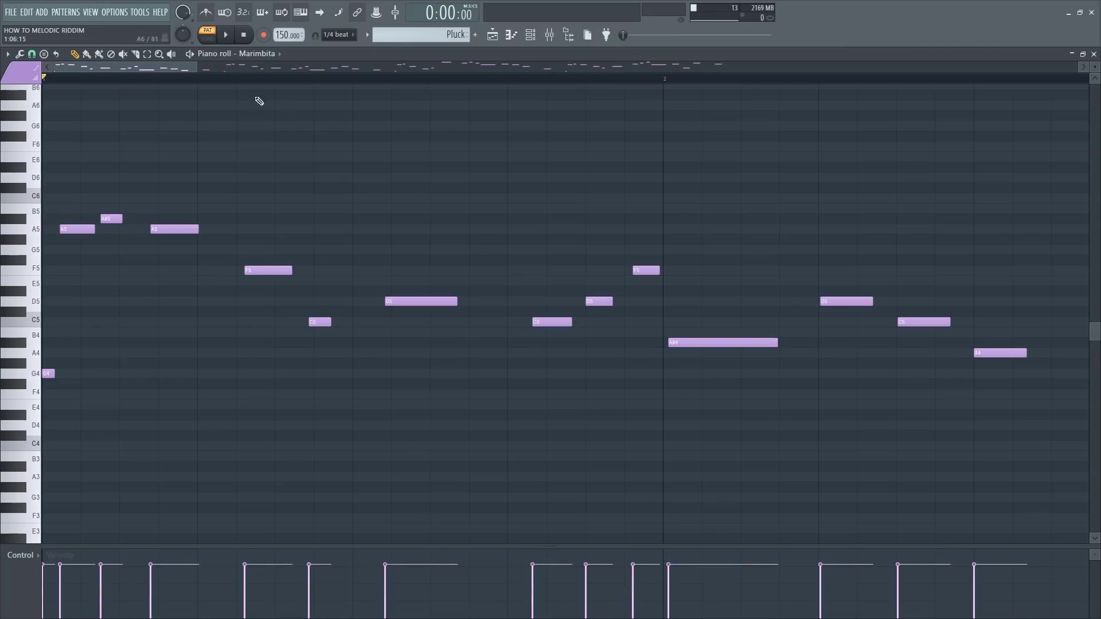
click(230, 39)
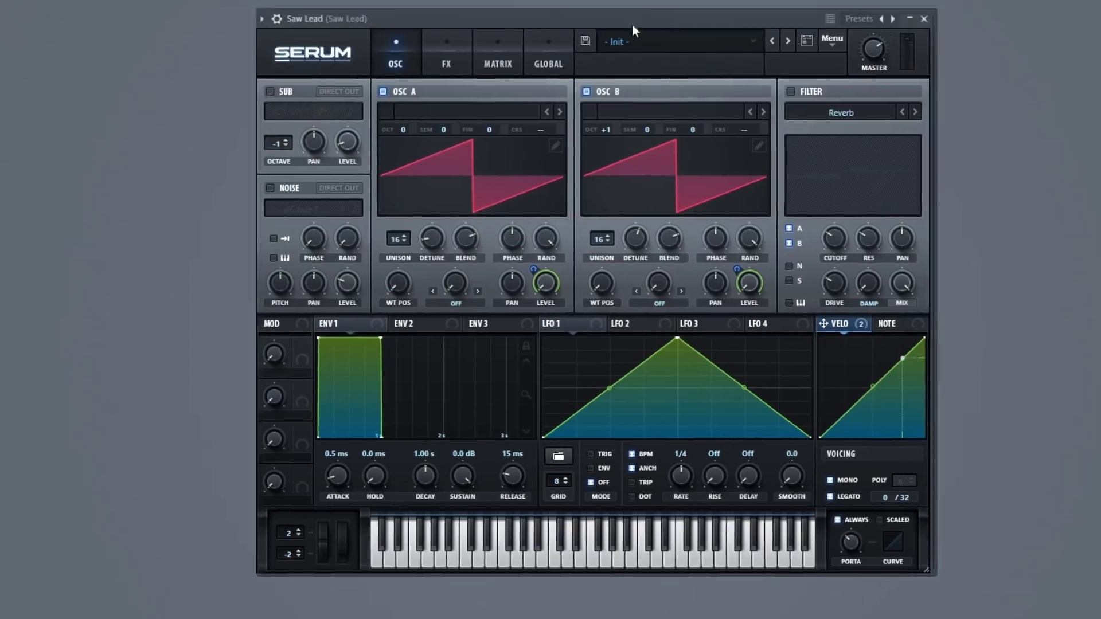
Step: Show the Saw Lead's Serum patch and play its melody pattern
drag(632, 25, 593, 37)
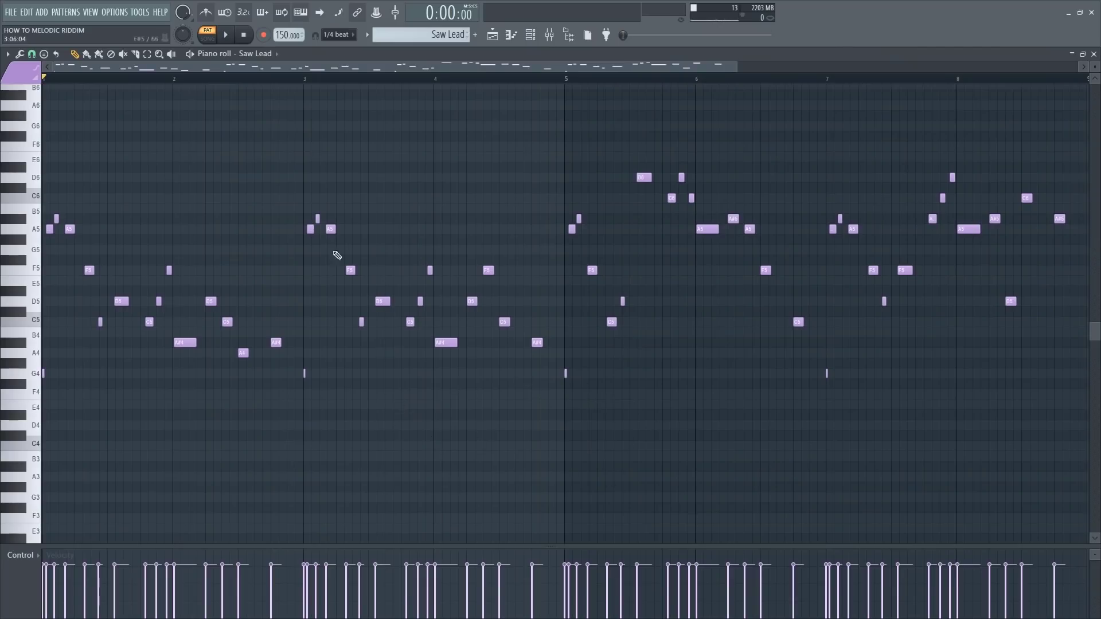
click(227, 39)
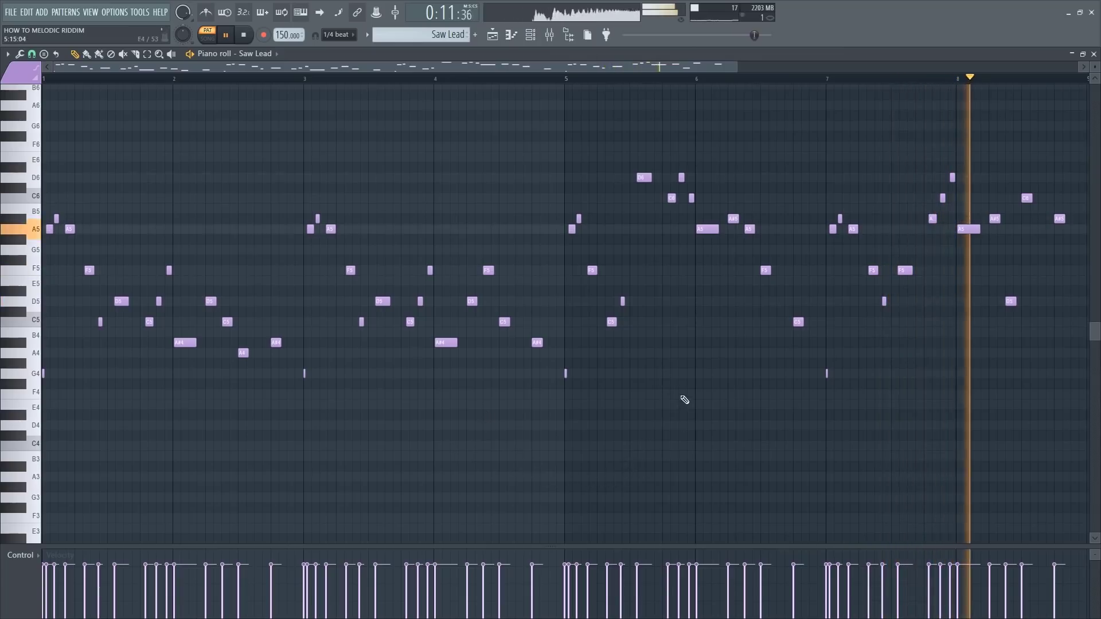
key(space)
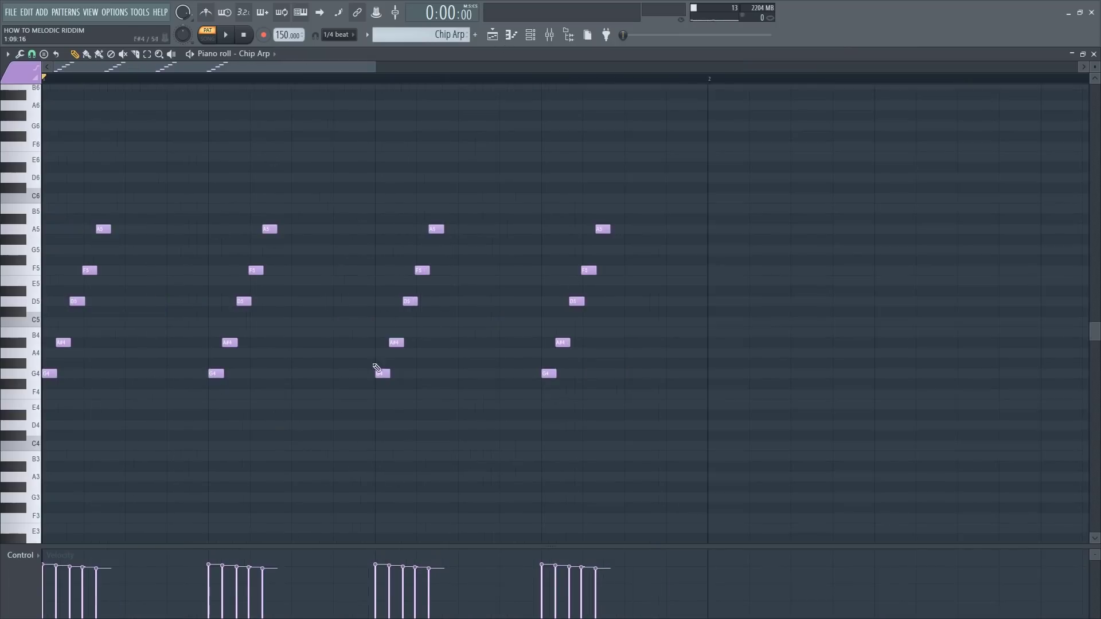
Step: Play the Chip Arp pattern in the piano roll to hear its rising arpeggio
key(space)
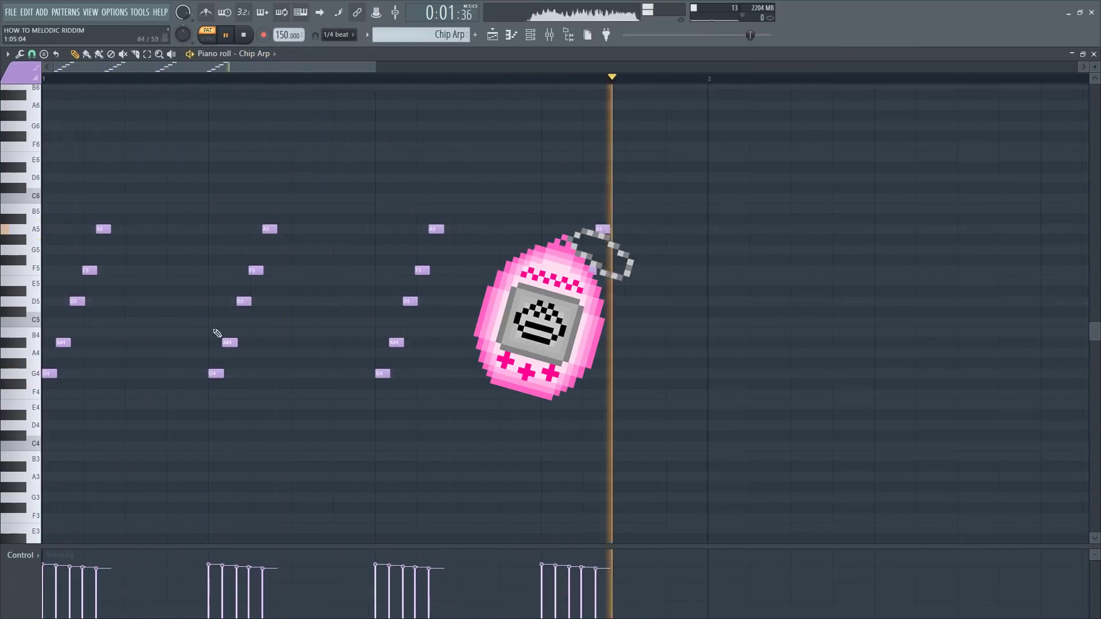
key(space)
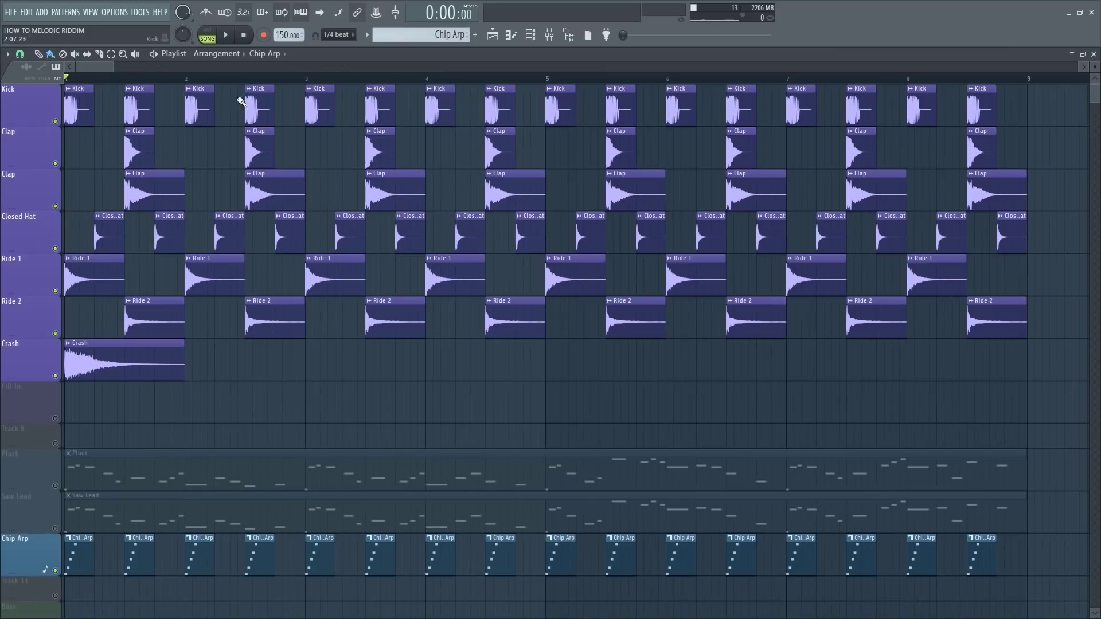
Step: Play the arrangement and unmute the Pluck and Saw Lead tracks
click(228, 35)
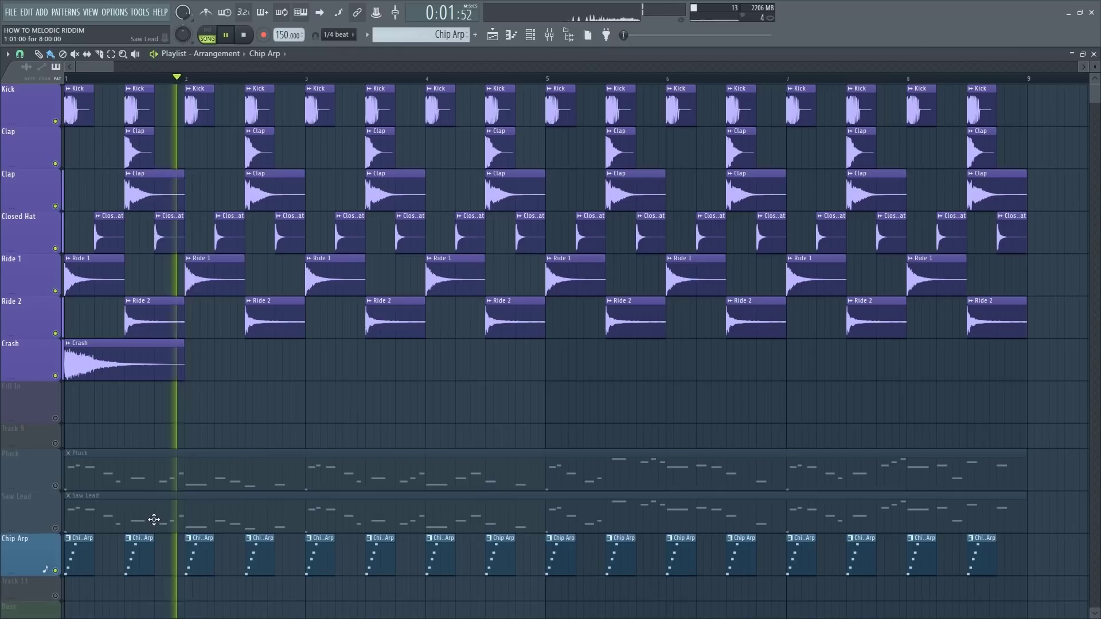
click(55, 486)
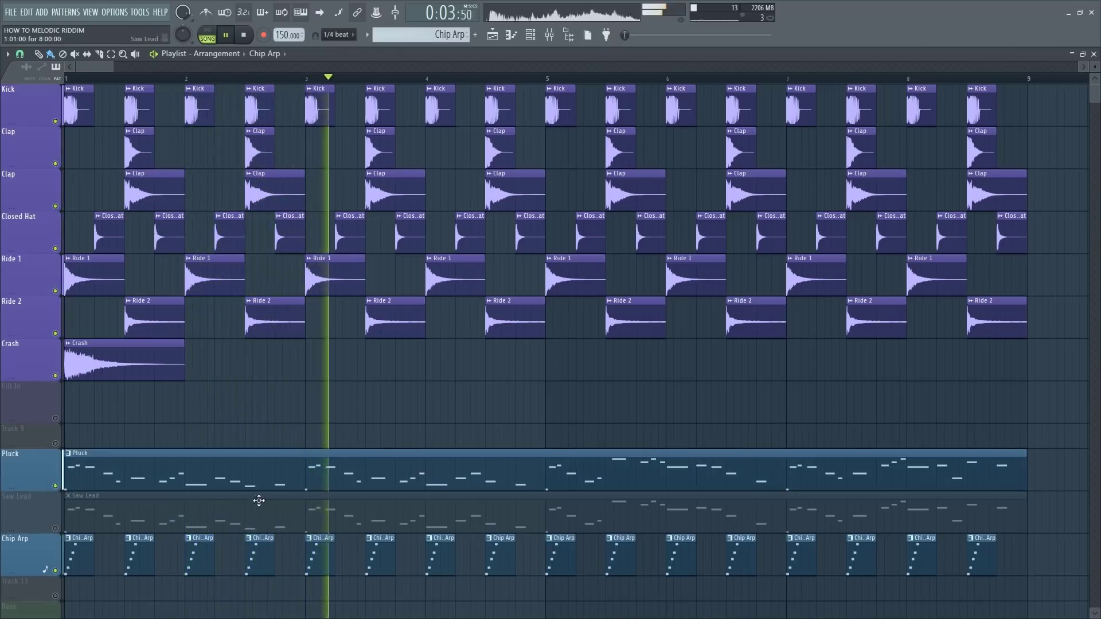
click(56, 528)
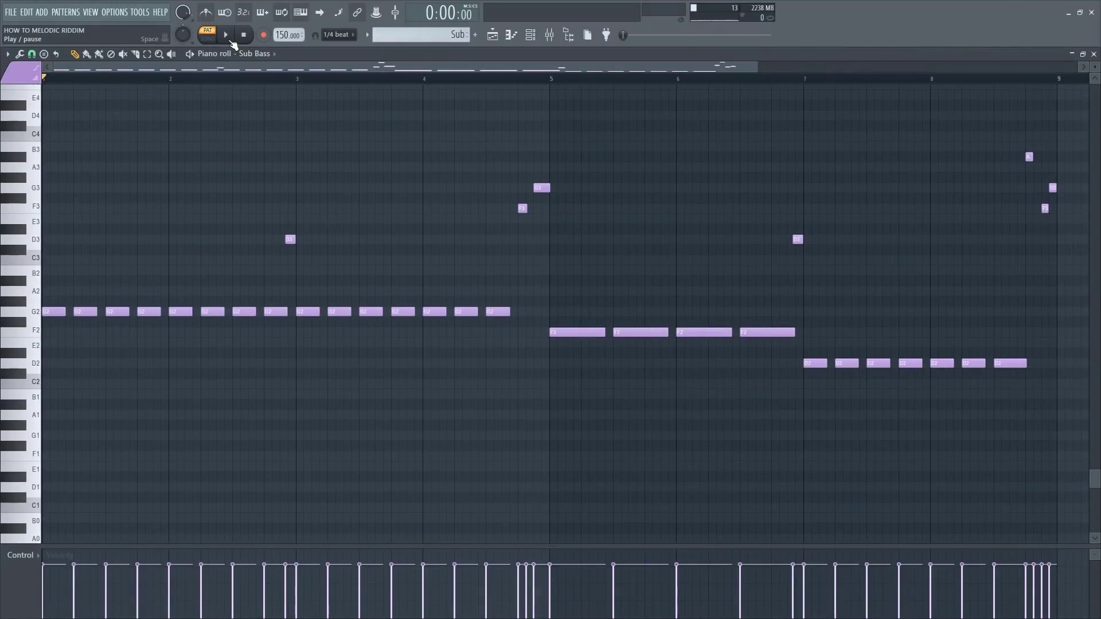
Step: Play the Sub Bass pattern, highlight the clips on the two Sidechain tracks below the leads, and play the arrangement
click(227, 36)
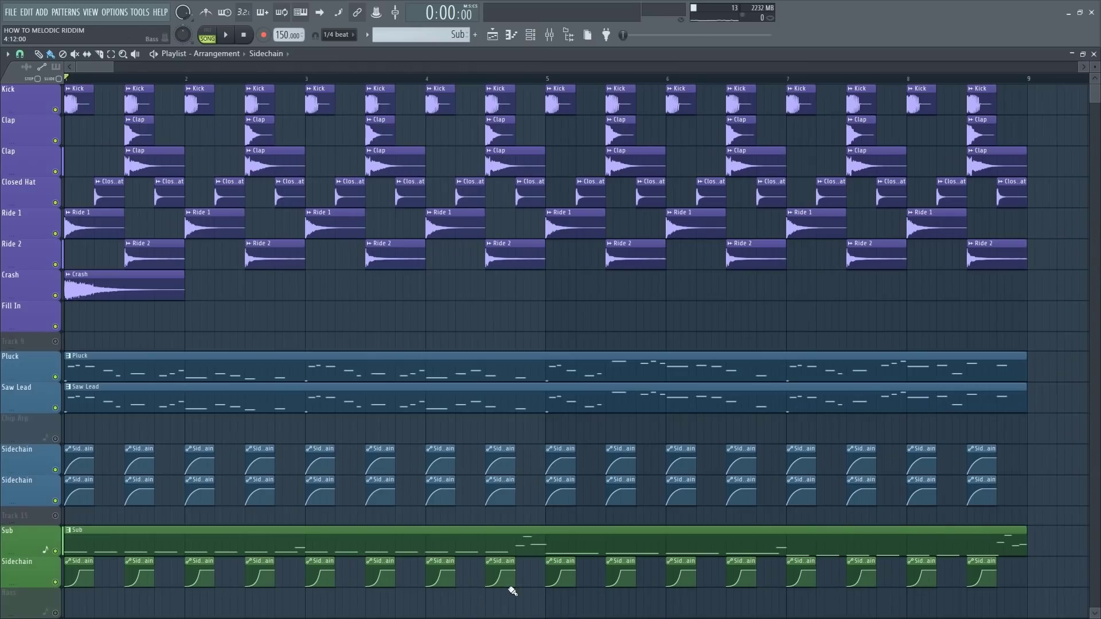
drag(36, 459, 40, 488)
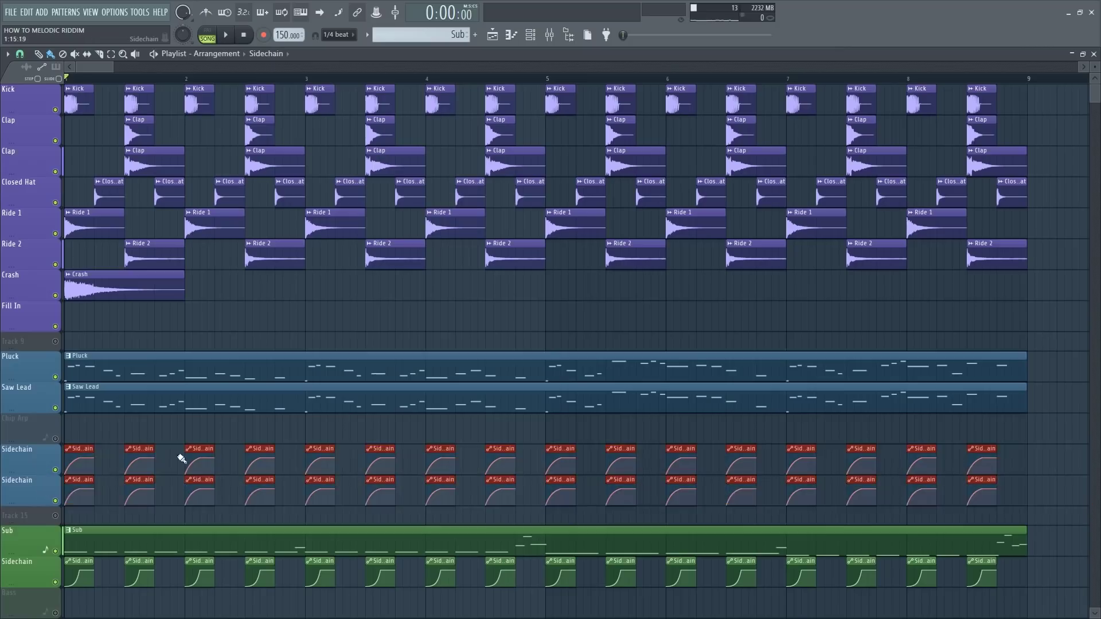
click(176, 498)
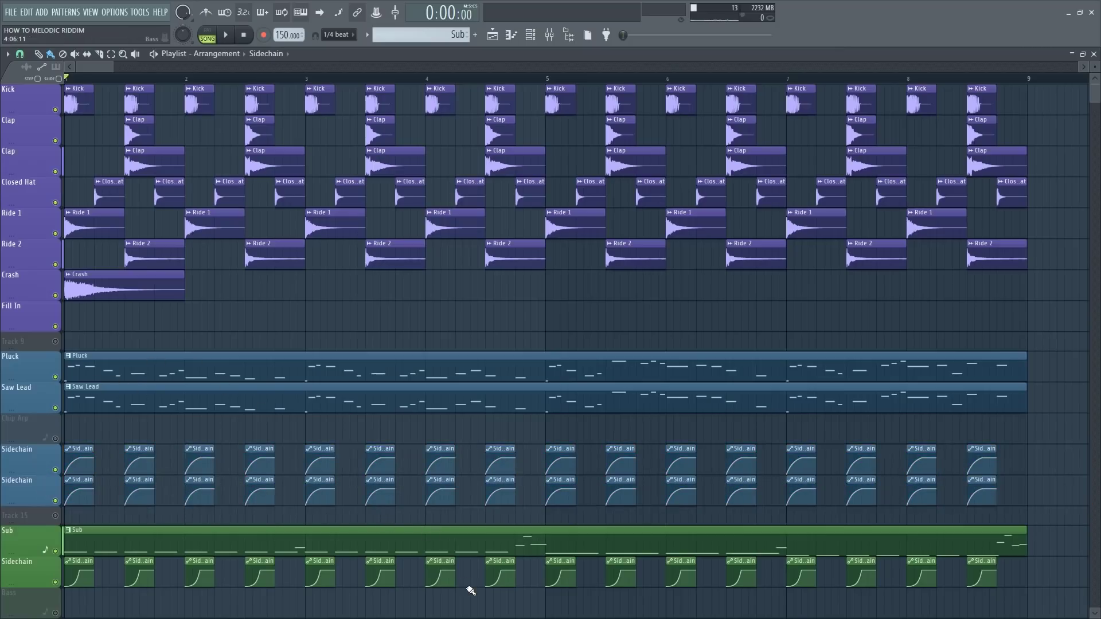
key(space)
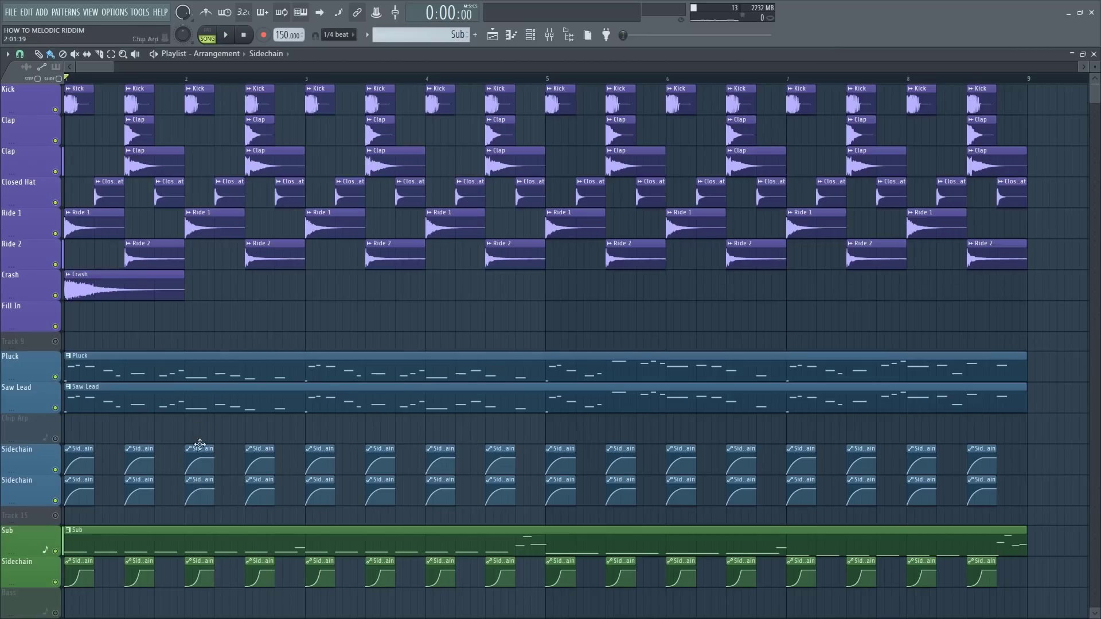
Step: Enable the Bass track and demonstrate the LFO 1 rate at 1/2 in Serum's BASS - Riddimension preset
scroll(50, 504, down, 4)
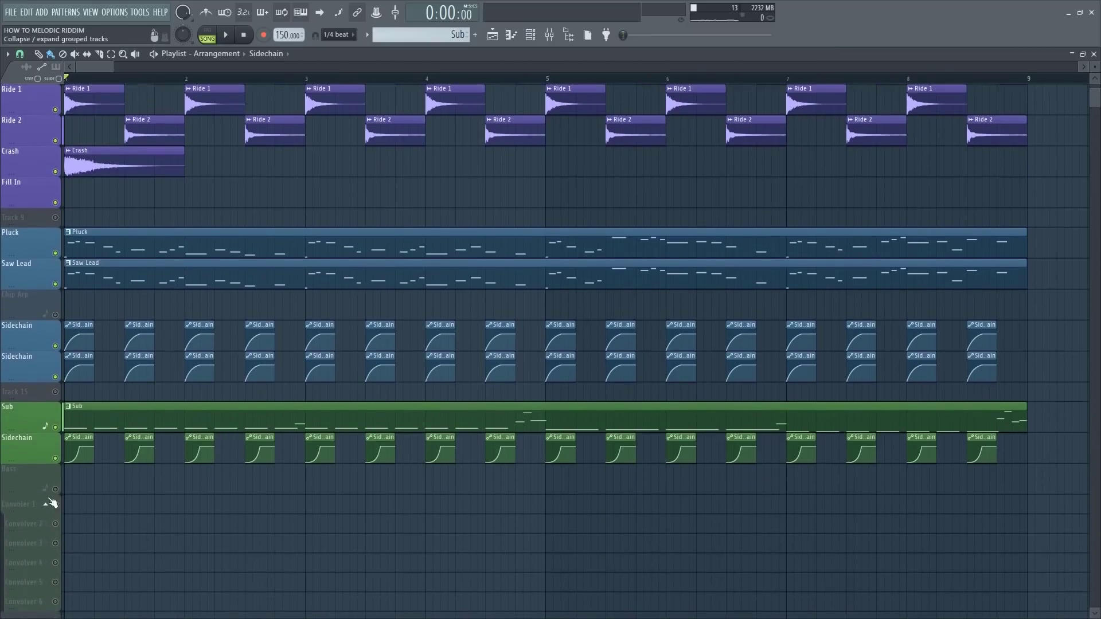
click(57, 489)
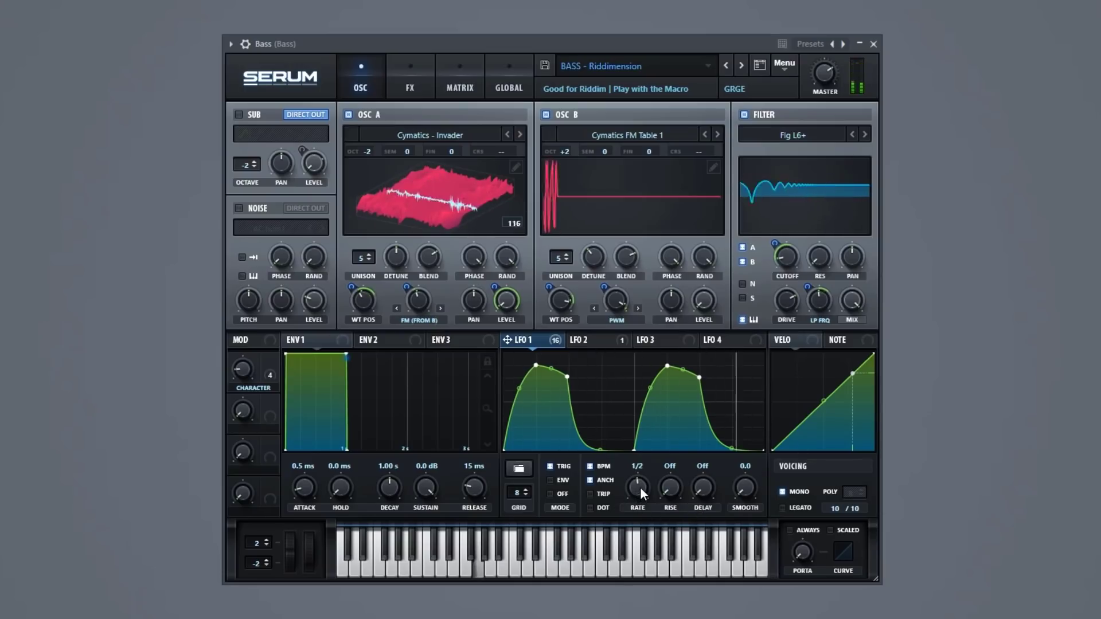
drag(635, 491, 638, 487)
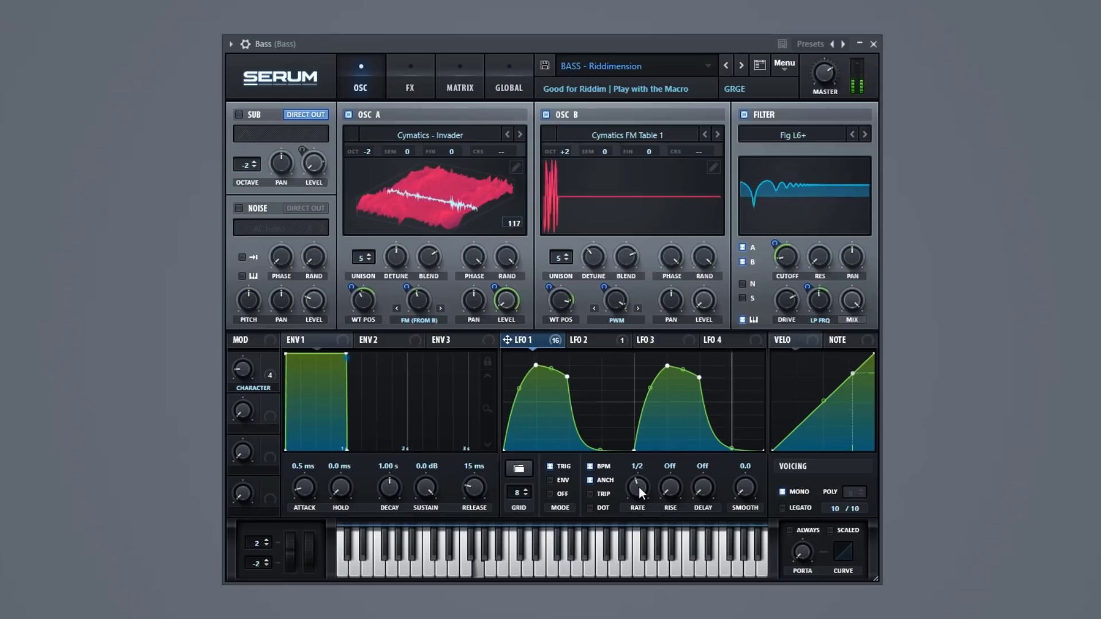
mouse_move(582, 44)
mouse_down()
mouse_move(555, 22)
mouse_move(597, 43)
mouse_move(580, 46)
mouse_up()
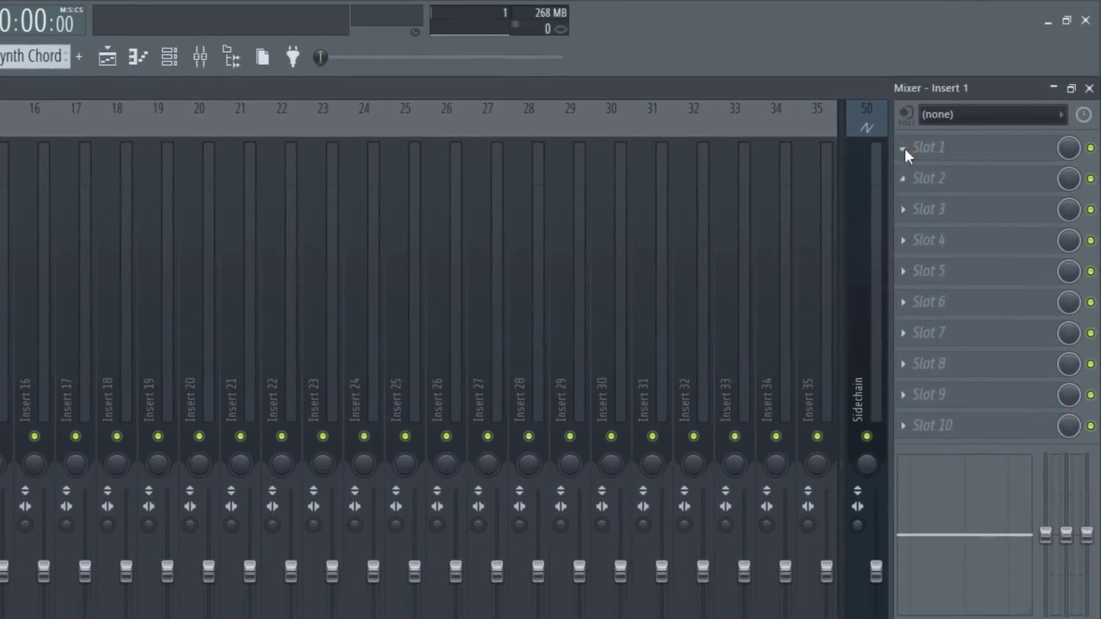
Step: Load Fruity Convolver into slot 1 of the Insert 1 mixer track and move its window to the centre
click(980, 90)
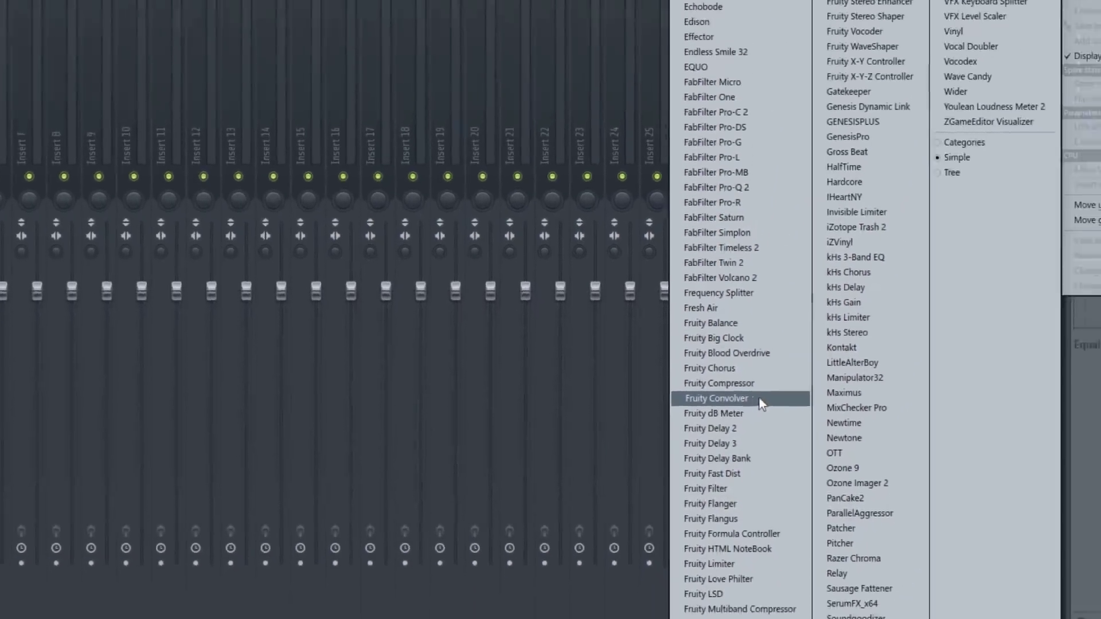
click(745, 314)
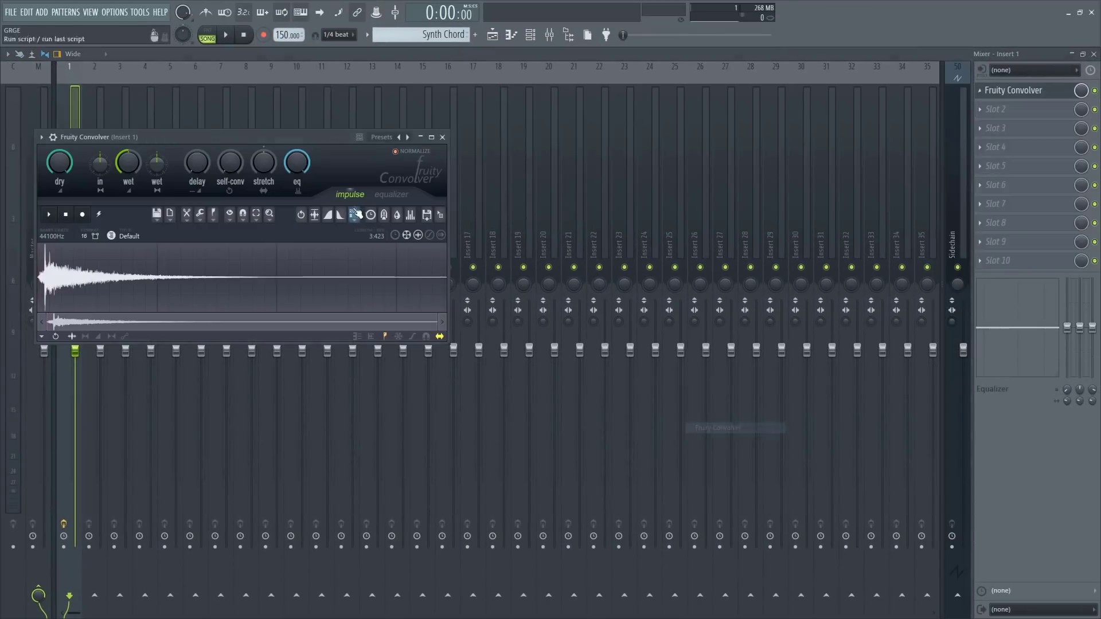
drag(392, 143, 653, 181)
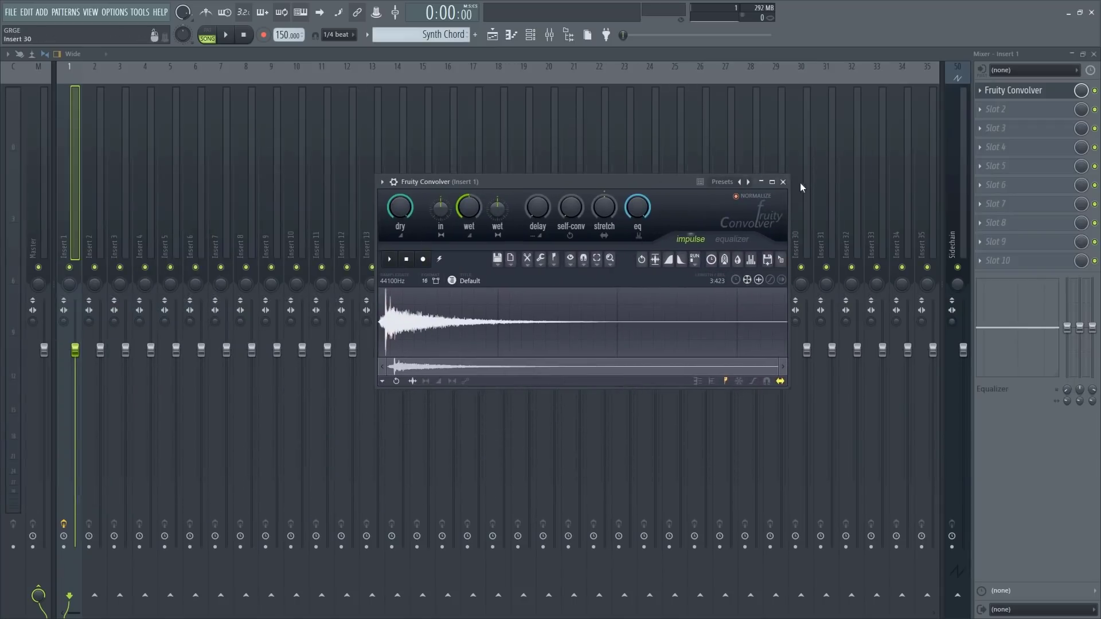
Step: Close the Fruity Convolver window and remove the effect from slot 1
click(783, 182)
click(985, 90)
click(992, 115)
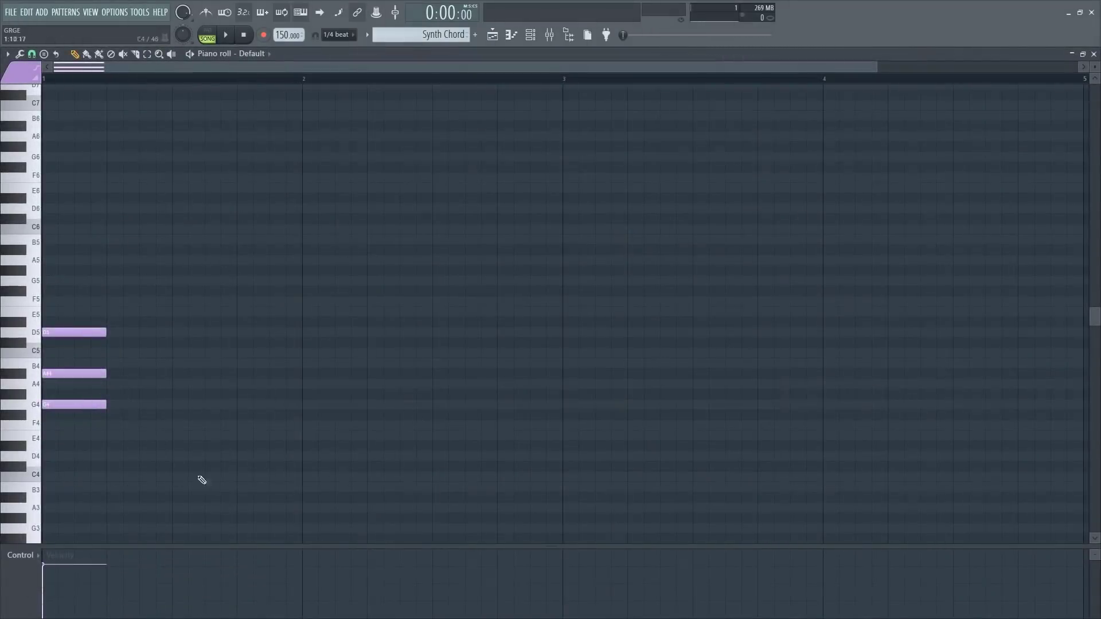
Step: Add F5 and A5 notes to the Synth Chord pattern's G4, A#4 and D5 chord and audition it in pattern mode
click(207, 35)
click(225, 35)
key(space)
click(57, 301)
click(55, 259)
key(space)
key(space)
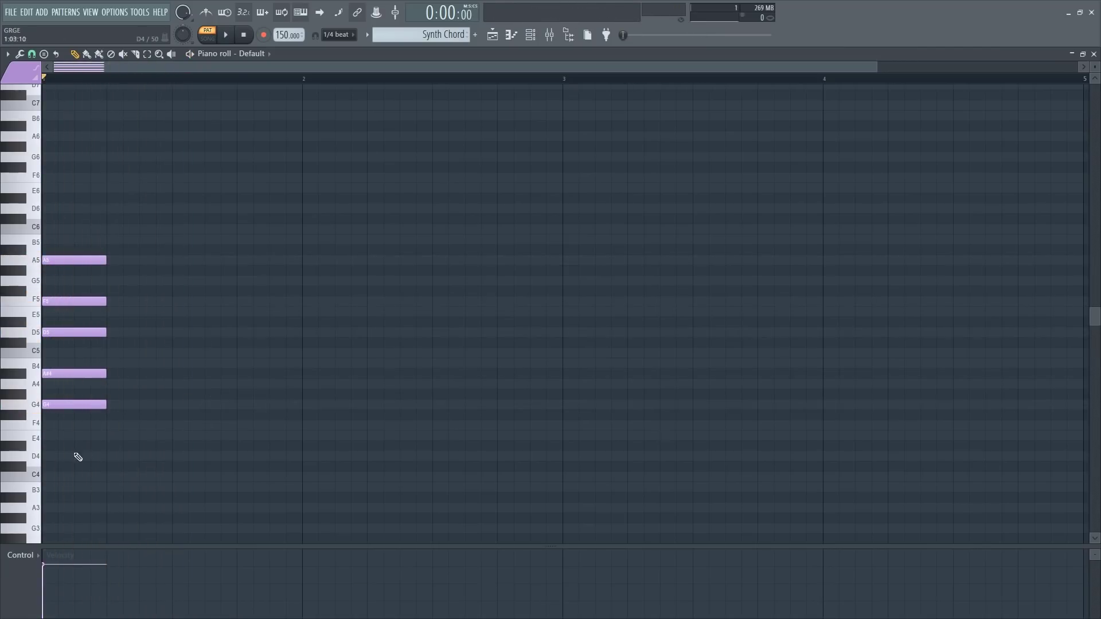
key(space)
key(space)
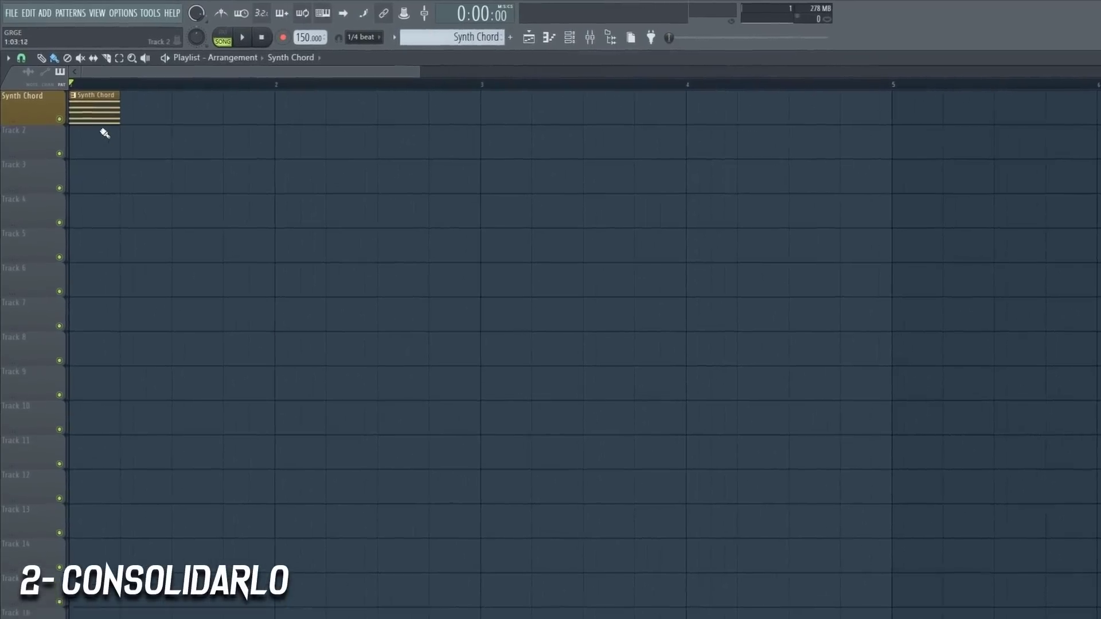
Step: Consolidate the Synth Chord track from track start as a WAV file and delete the original pattern clip
right_click(32, 101)
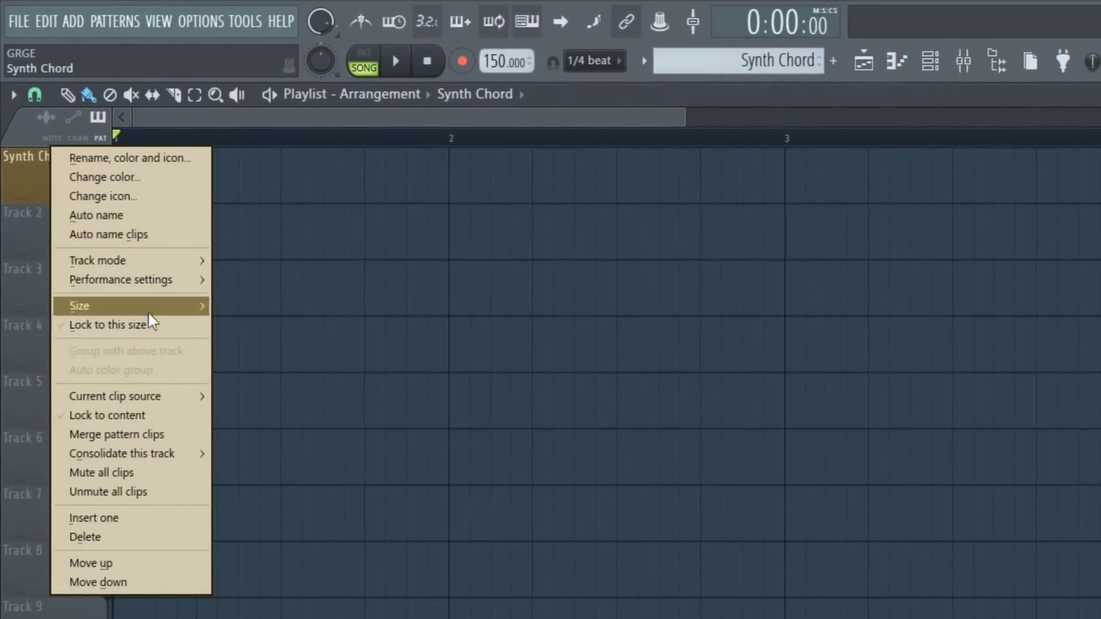
mouse_move(137, 446)
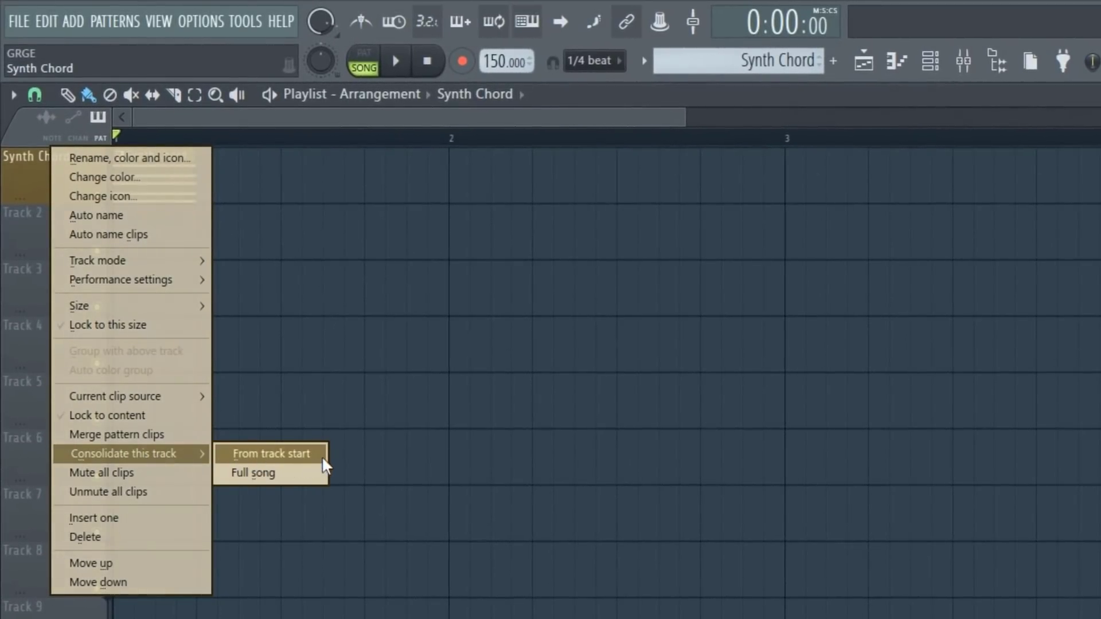
click(321, 455)
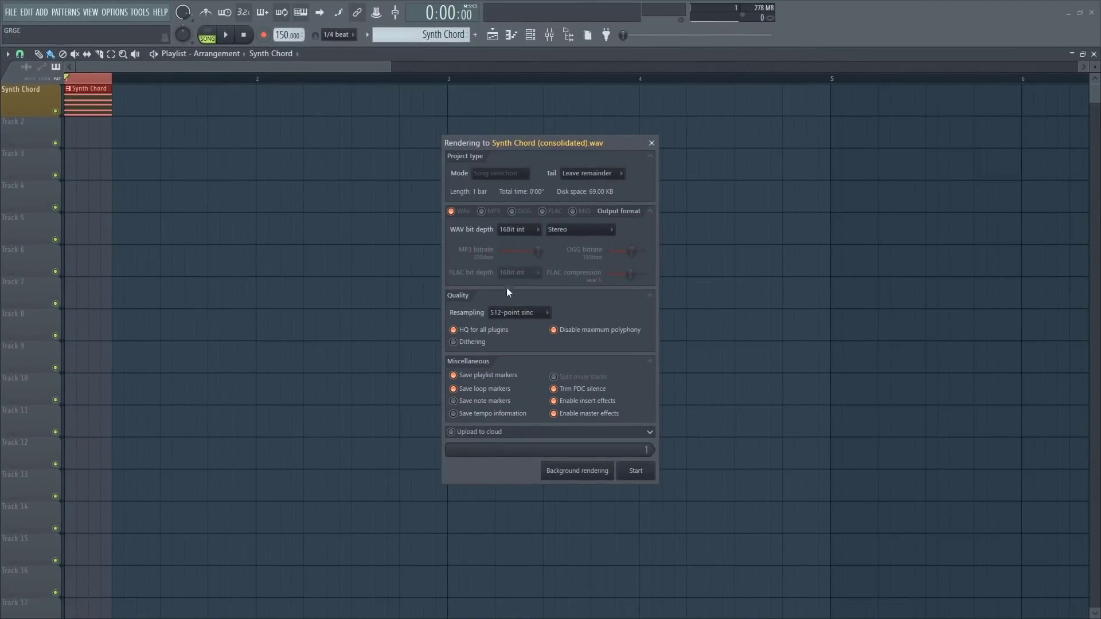
click(637, 472)
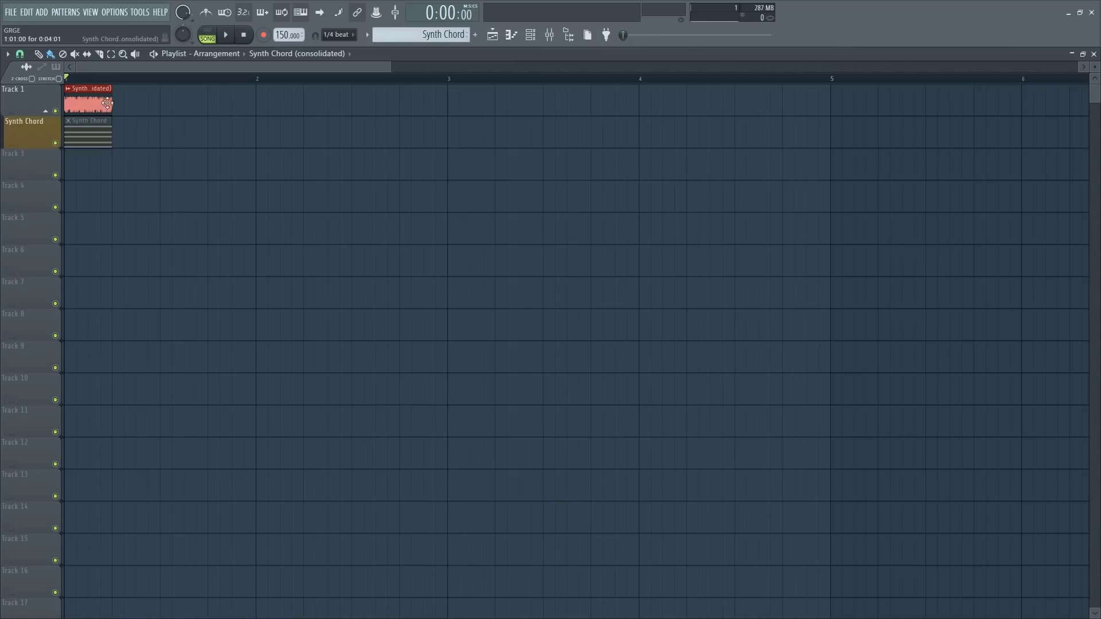
right_click(110, 136)
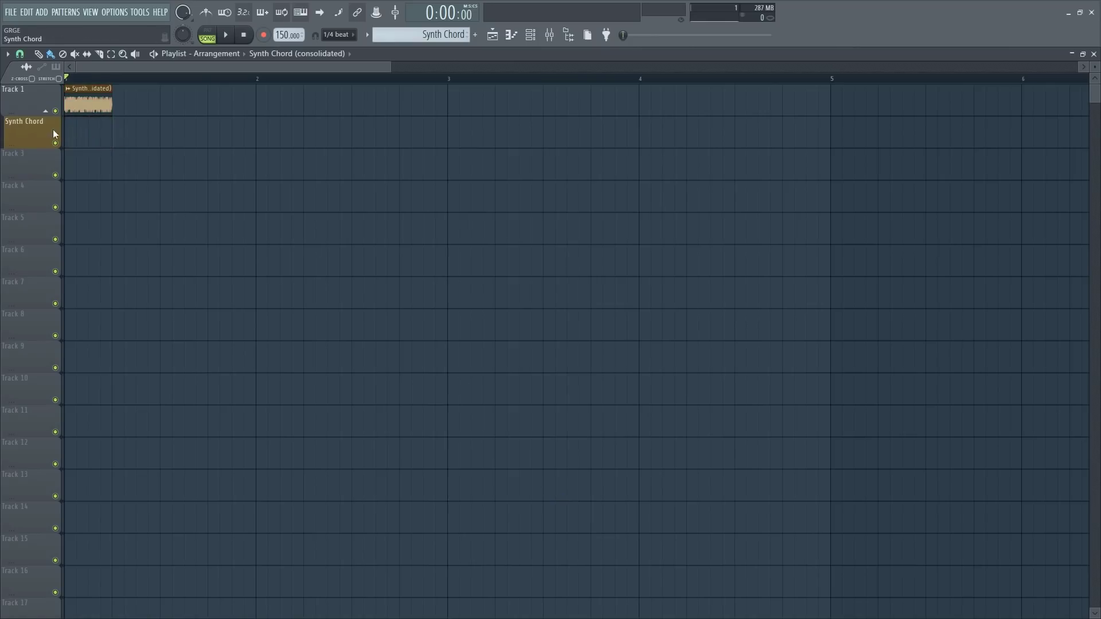
Step: Open the consolidated Synth Chord clip's settings, route the Serum channel to mixer track 2 and bring up the mixer
double_click(93, 106)
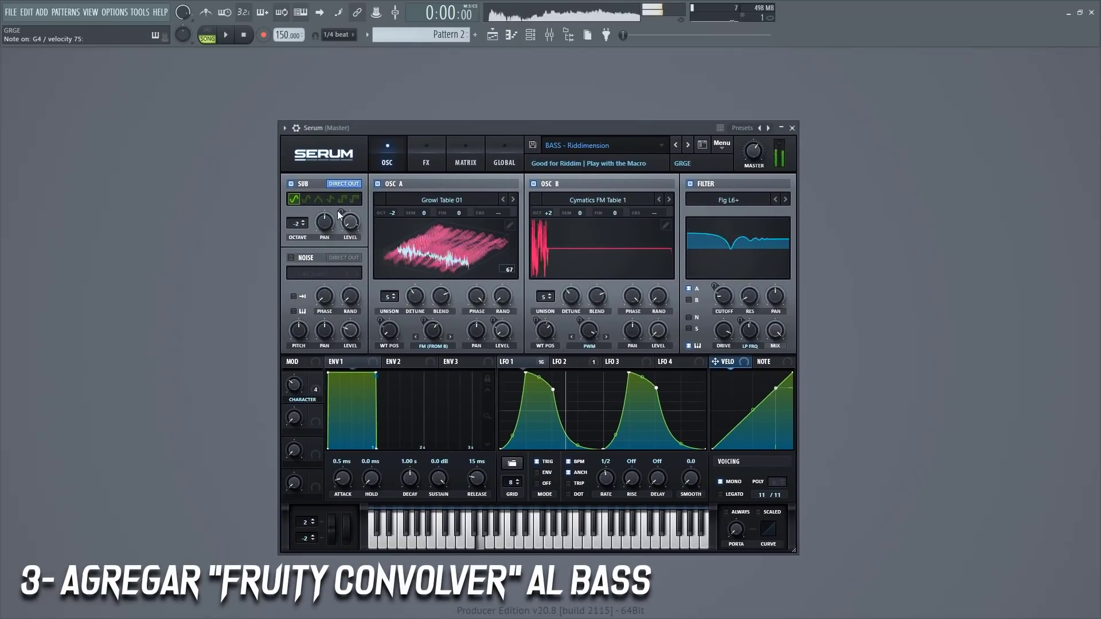
click(296, 128)
click(781, 158)
key(F9)
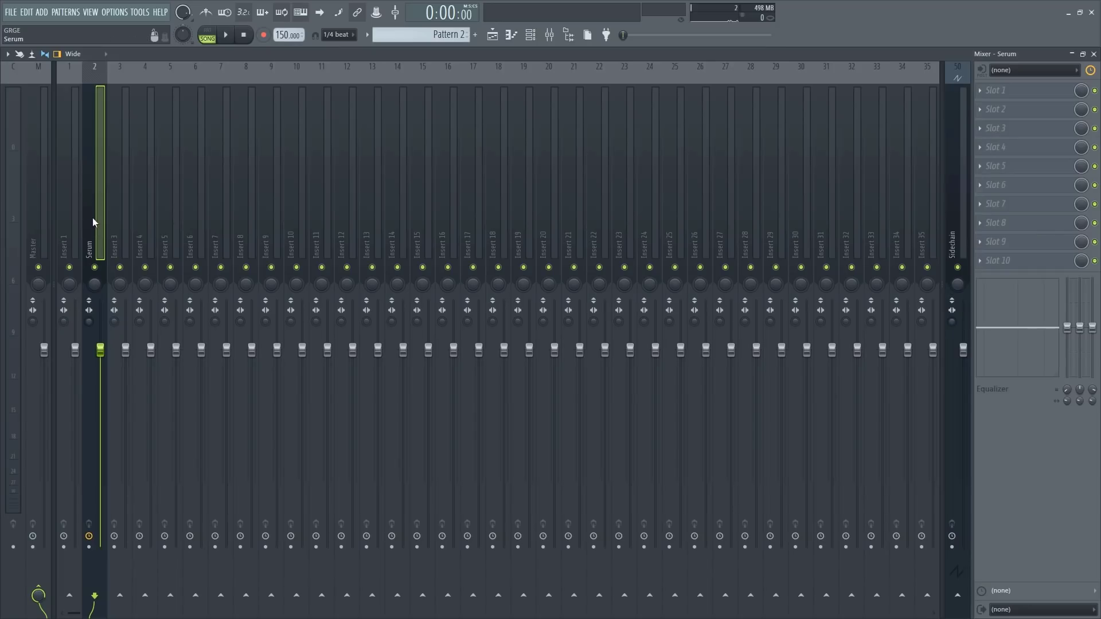
Step: Load Fruity Convolver into slot 1 of the Serum mixer track and use the Synth Chord (consolidated) audio as its impulse
click(985, 92)
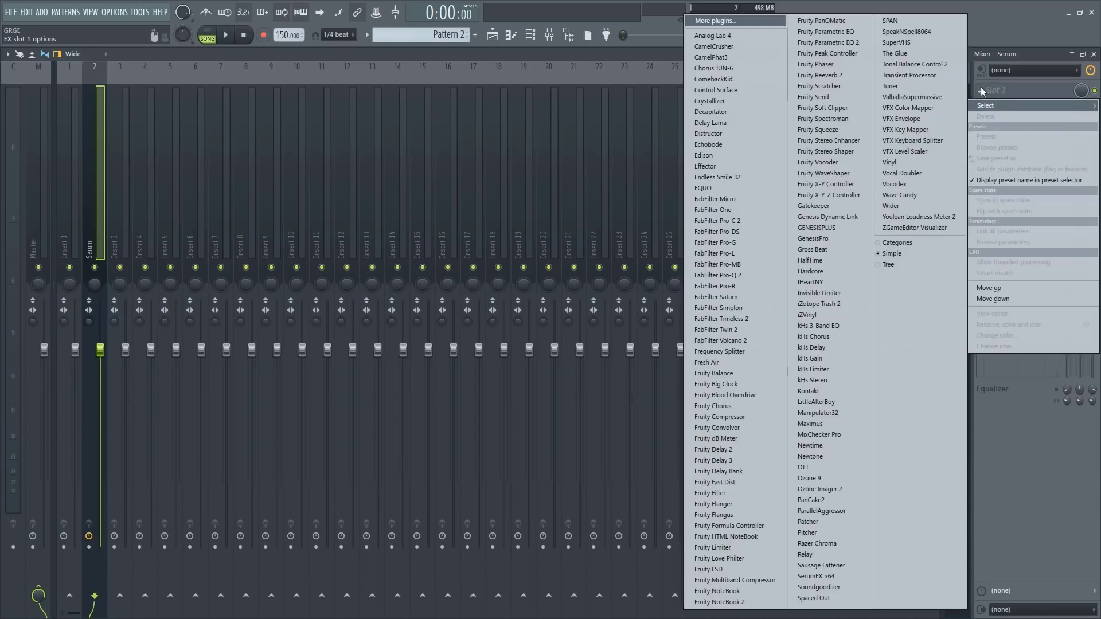
click(755, 429)
drag(332, 167, 552, 181)
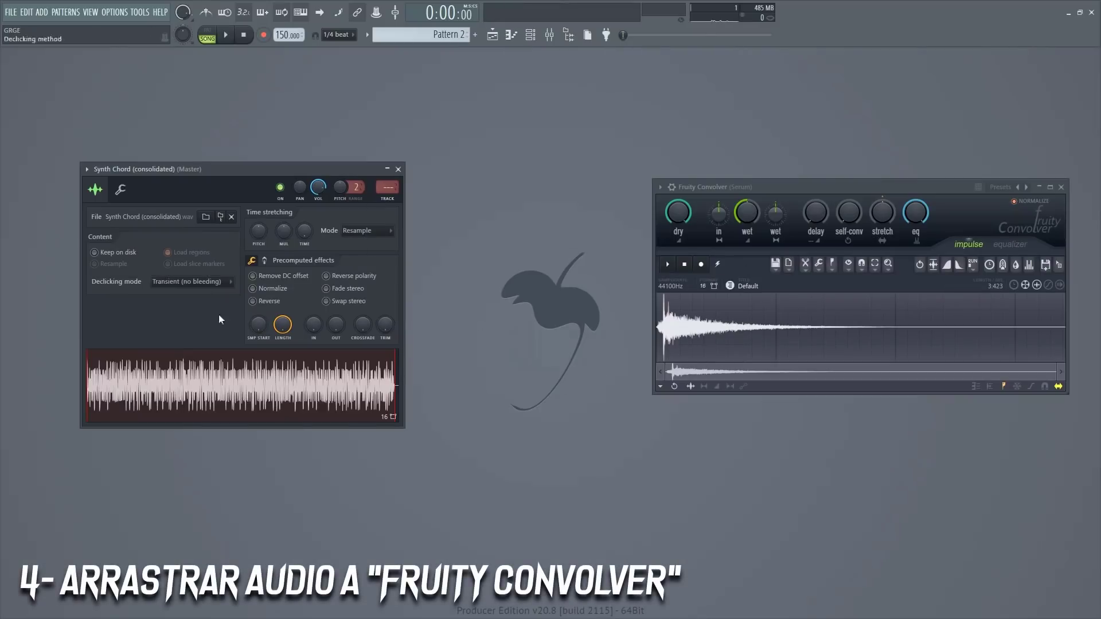
drag(179, 392, 891, 331)
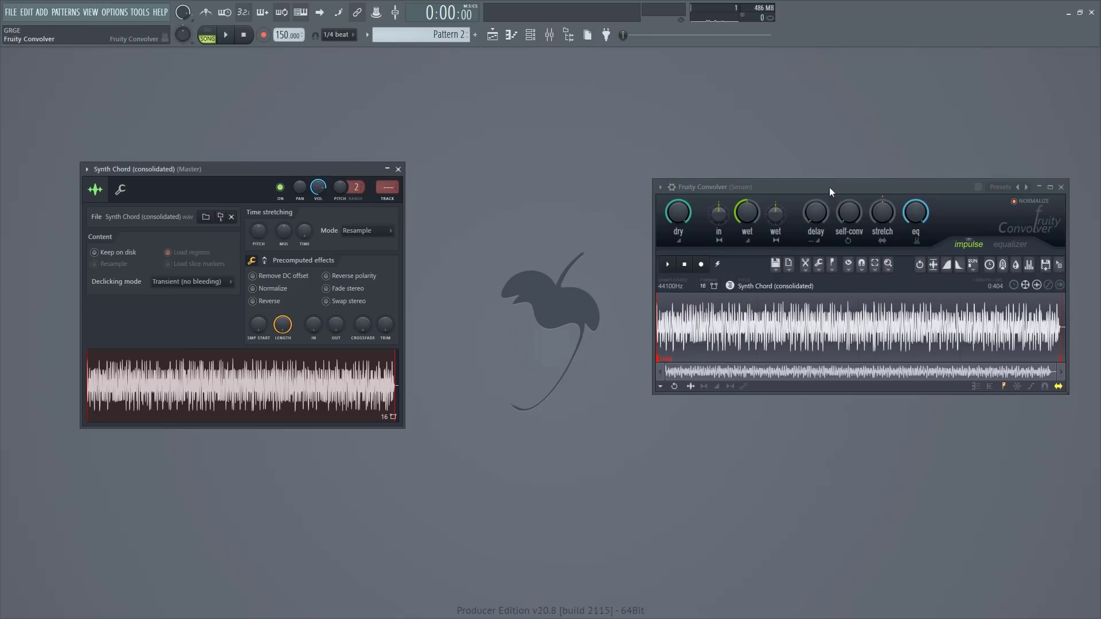
drag(830, 186, 818, 187)
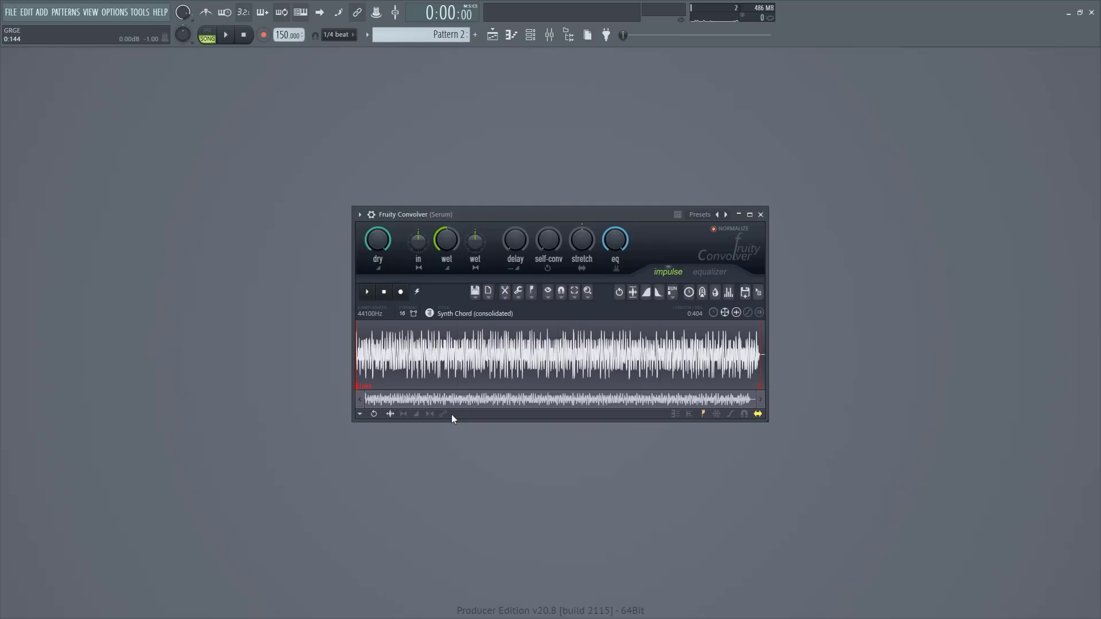
Step: Shape the impulse's volume envelope with two added points into a rounded early peak that curves down to silence
click(417, 414)
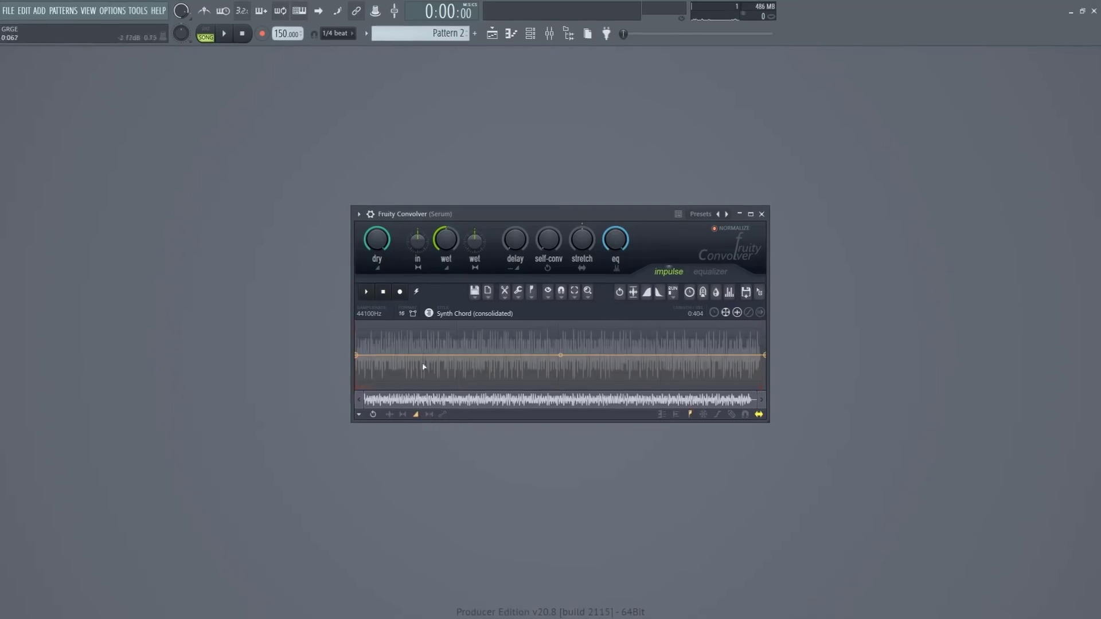
right_click(406, 345)
right_click(491, 363)
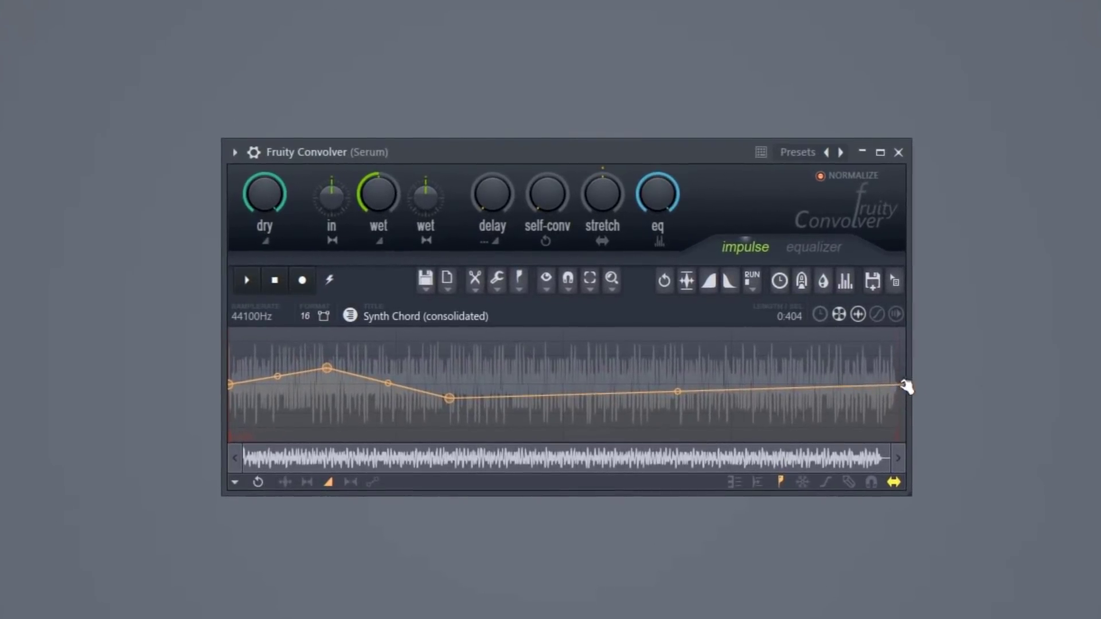
drag(904, 384, 904, 442)
drag(678, 420, 678, 439)
drag(388, 383, 388, 376)
drag(449, 398, 444, 381)
drag(326, 367, 327, 355)
drag(278, 371, 325, 348)
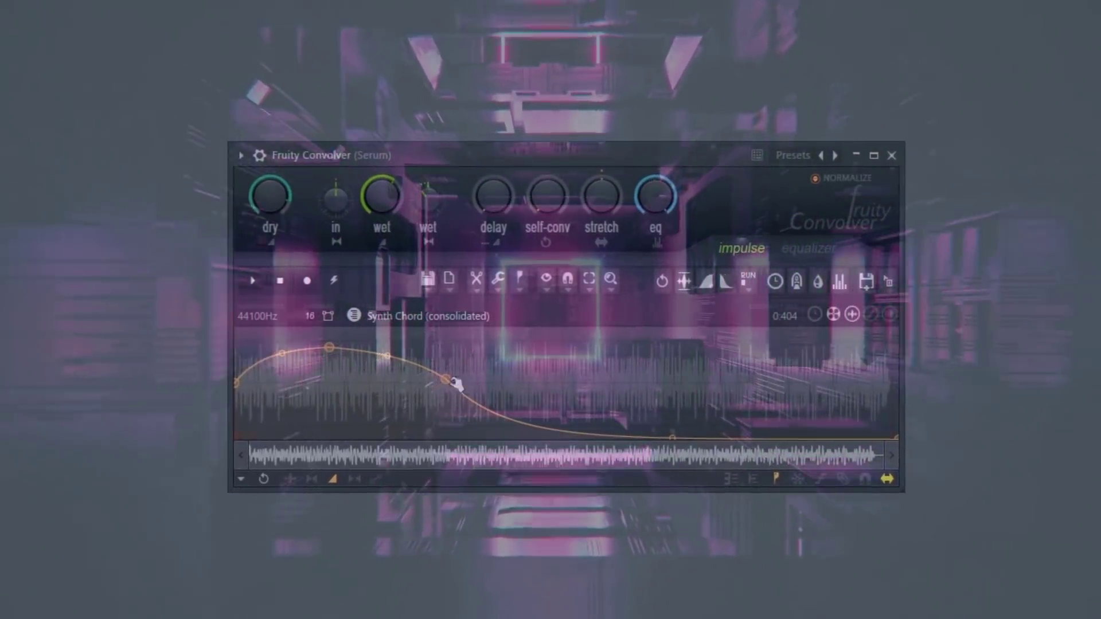
mouse_move(445, 379)
mouse_down()
mouse_move(446, 363)
mouse_move(429, 361)
mouse_move(443, 390)
mouse_move(431, 394)
mouse_up()
Step: Raise the Fruity Convolver's wet level and show its equalizer
drag(374, 194, 374, 194)
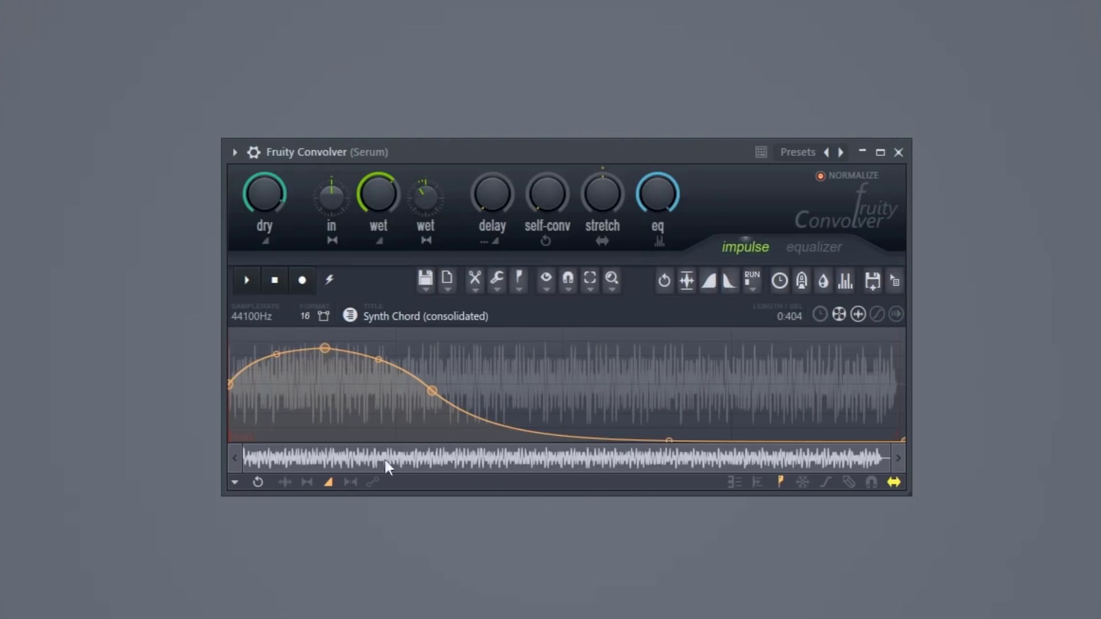
click(820, 257)
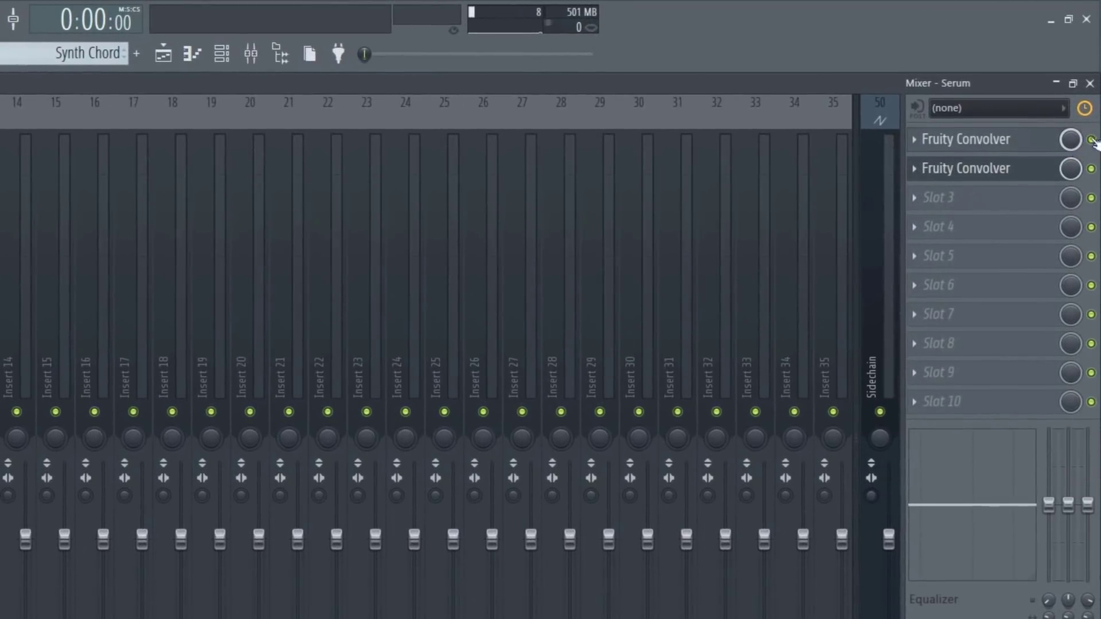
Step: Compare the Serum bass through each of the two Fruity Convolvers alone, finishing with slot 1 off and slot 2 on
click(1094, 90)
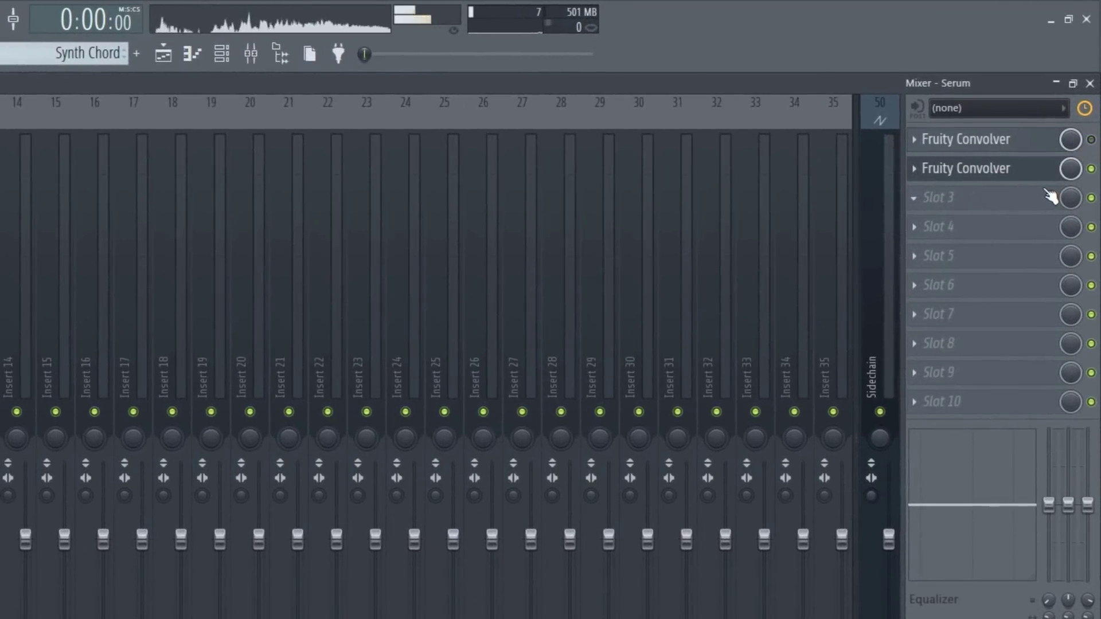
click(1091, 140)
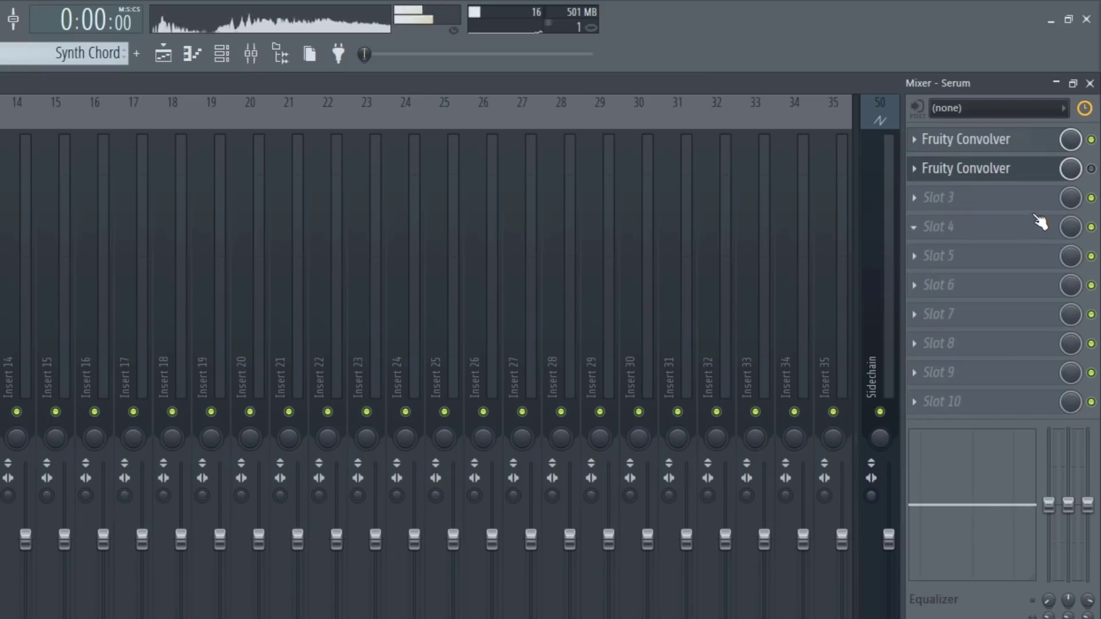
click(1091, 169)
click(1091, 140)
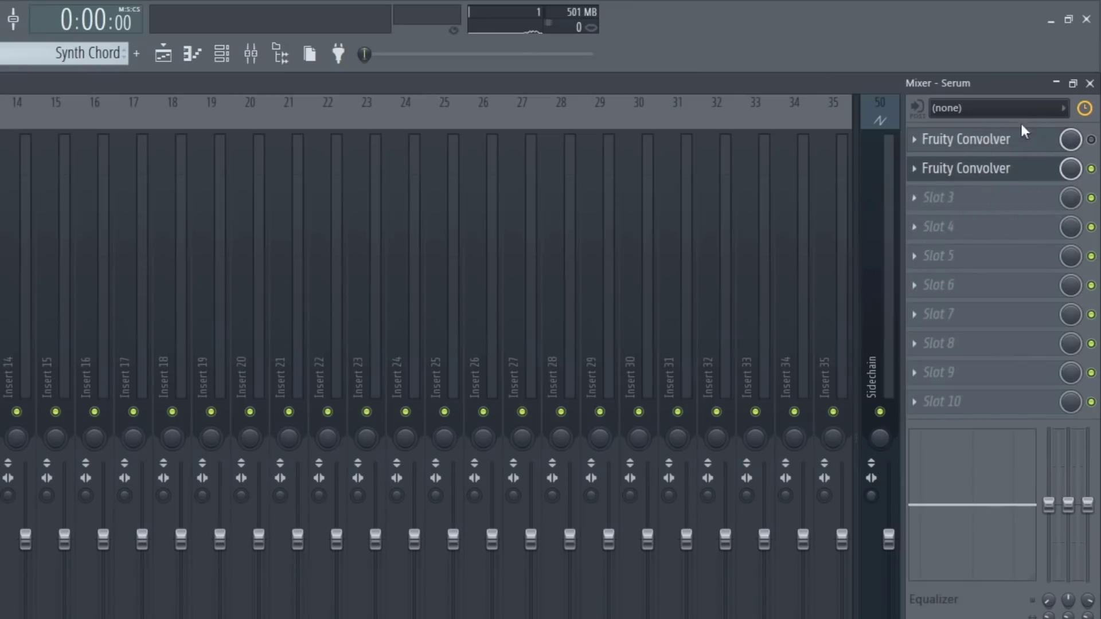
Step: Automate the on/off switch of the slot 1 Fruity Convolver and play the Color Bass clip with the Conv 1 and Conv 2 automation
right_click(1091, 139)
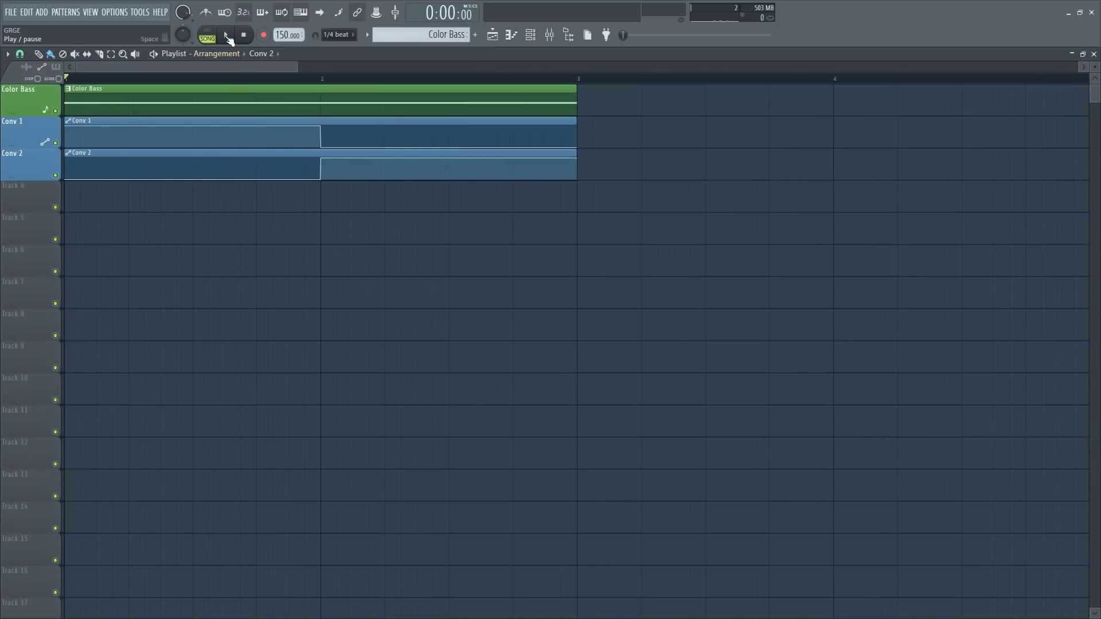
click(227, 35)
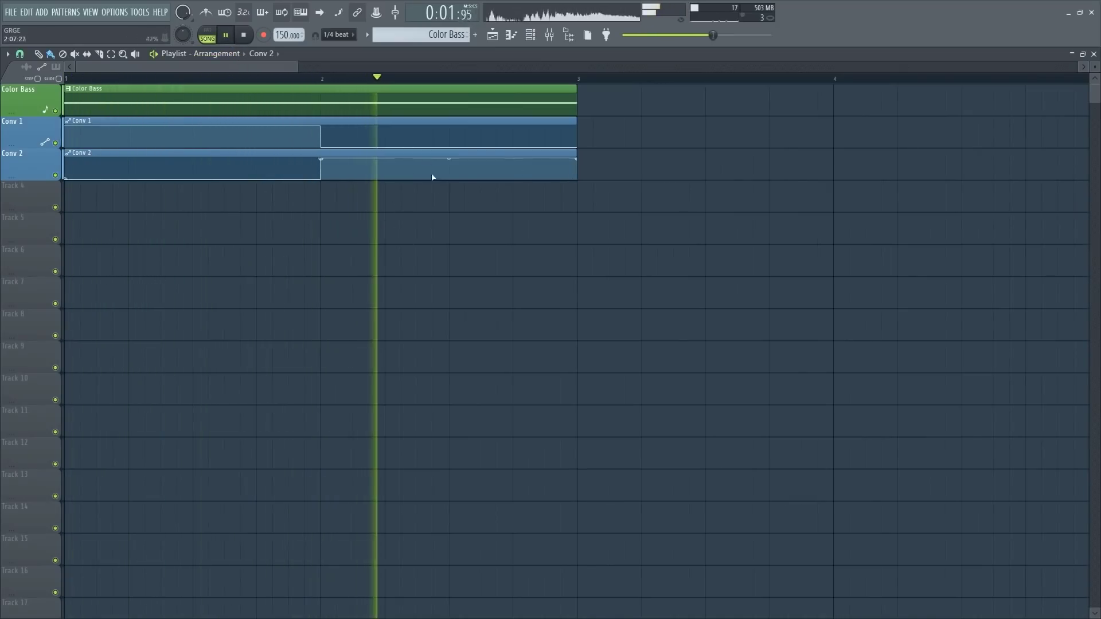
key(space)
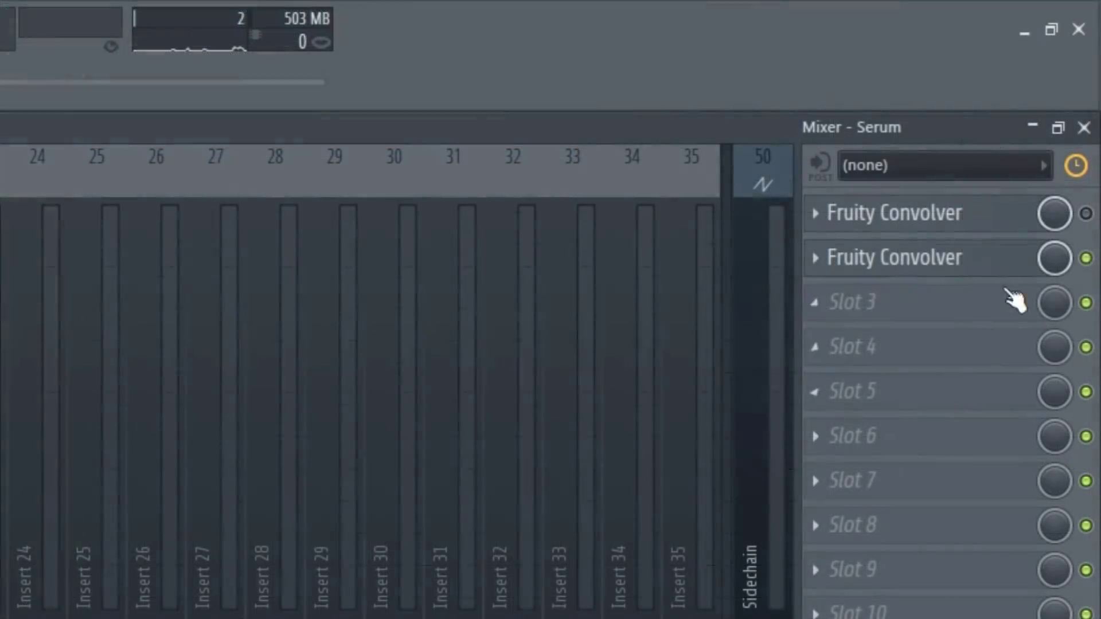
key(space)
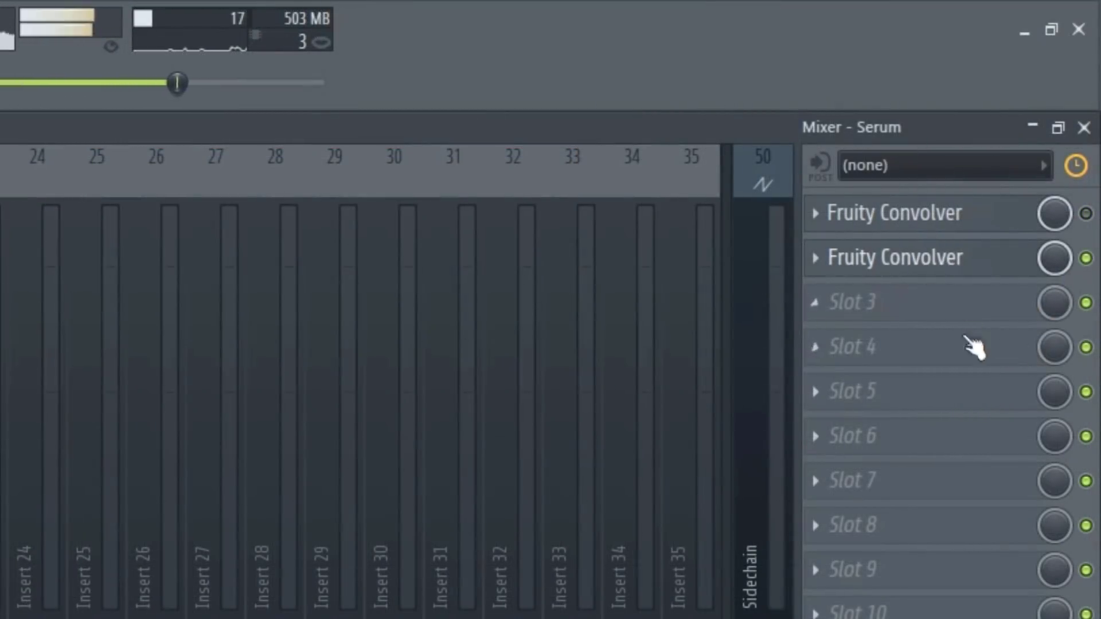
key(space)
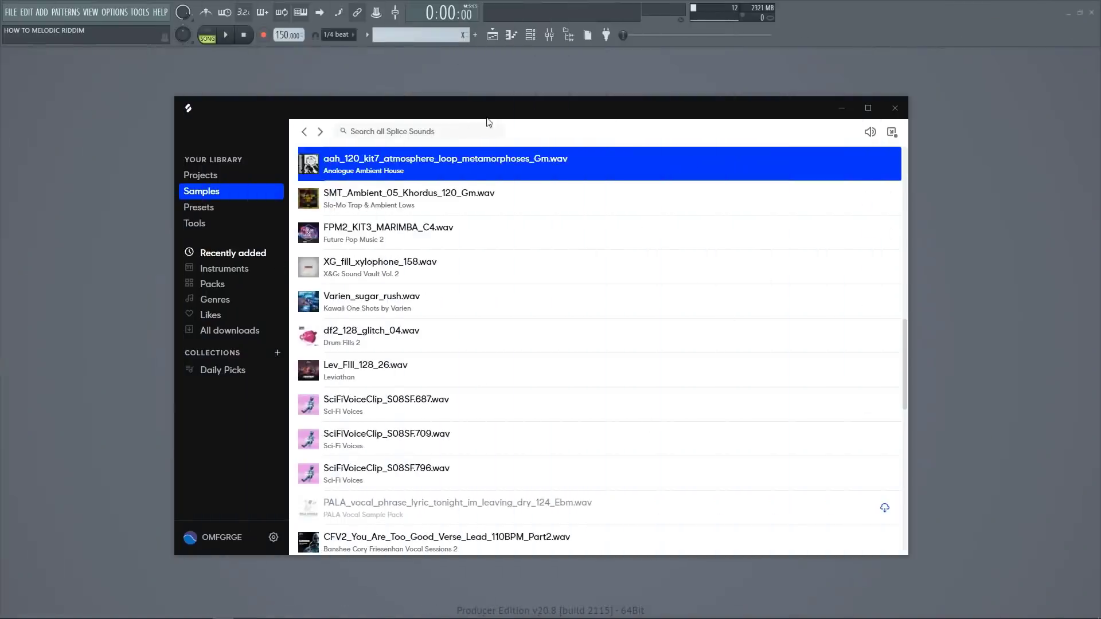
Step: In the Splice sample library, preview aah_120_kit7_atmosphere_loop_metamorphoses_Gm.wav and SMT_Ambient_05_Khordus_120_Gm.wav
mouse_move(531, 109)
mouse_down()
mouse_move(582, 71)
mouse_move(563, 100)
mouse_move(541, 100)
mouse_up()
click(319, 157)
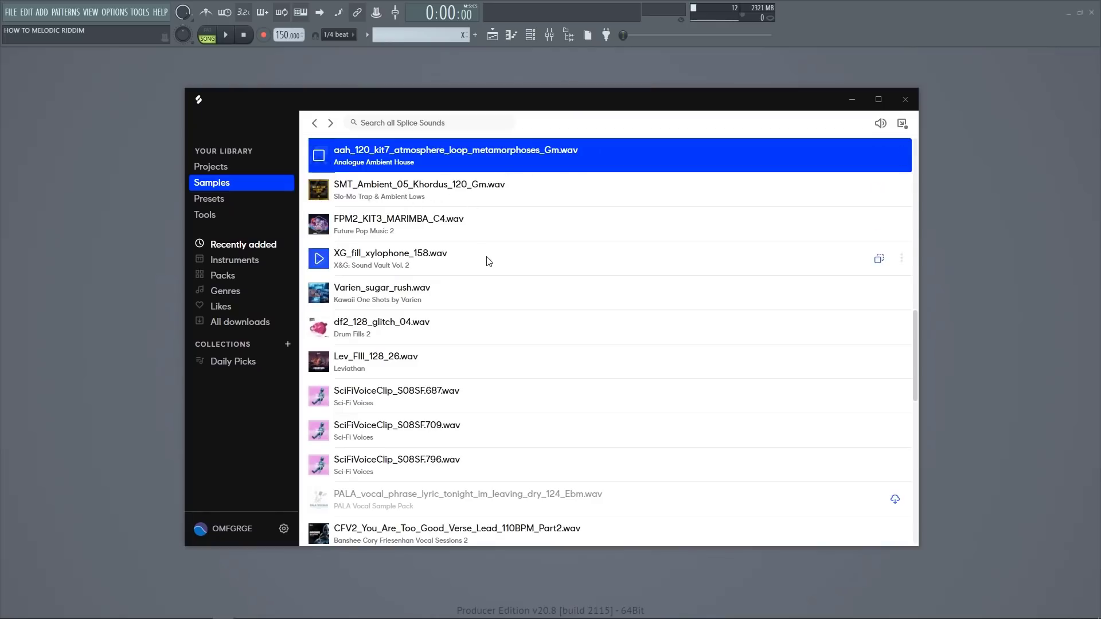
click(319, 159)
click(318, 193)
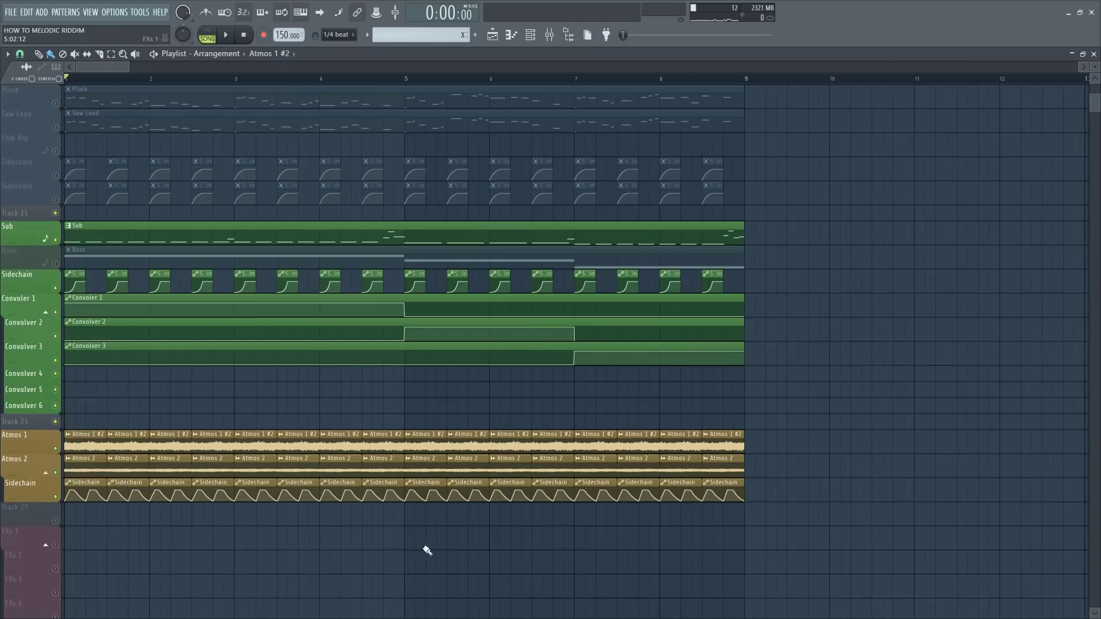
Step: Play the drop while muting and unmuting Atmos 1 and Atmos 2 for comparison, and unmute the Bass track
key(space)
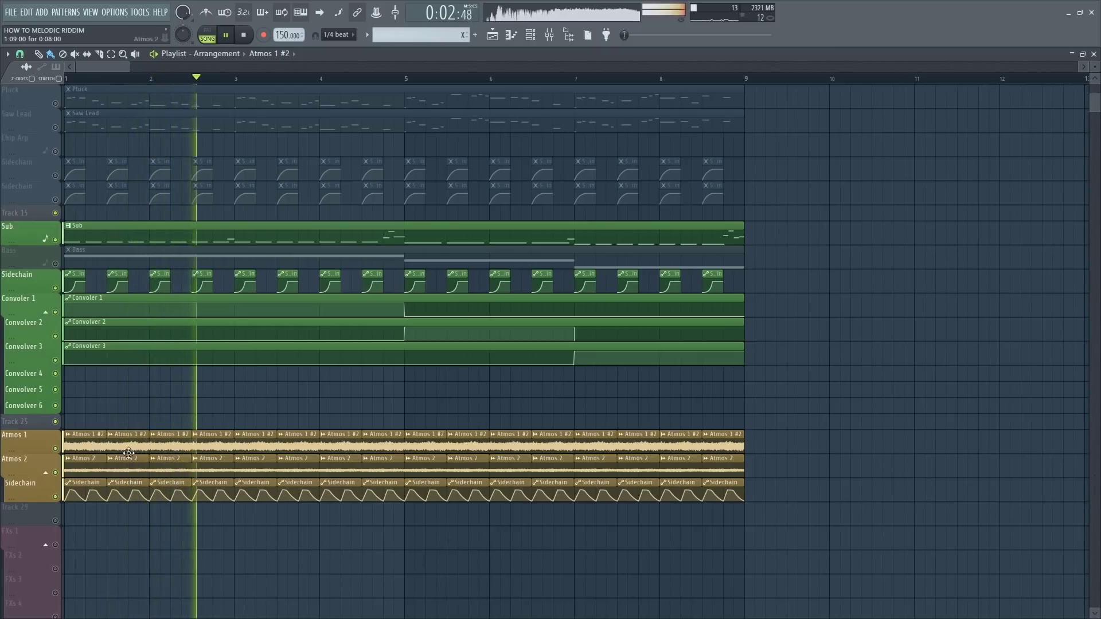
click(55, 448)
click(55, 473)
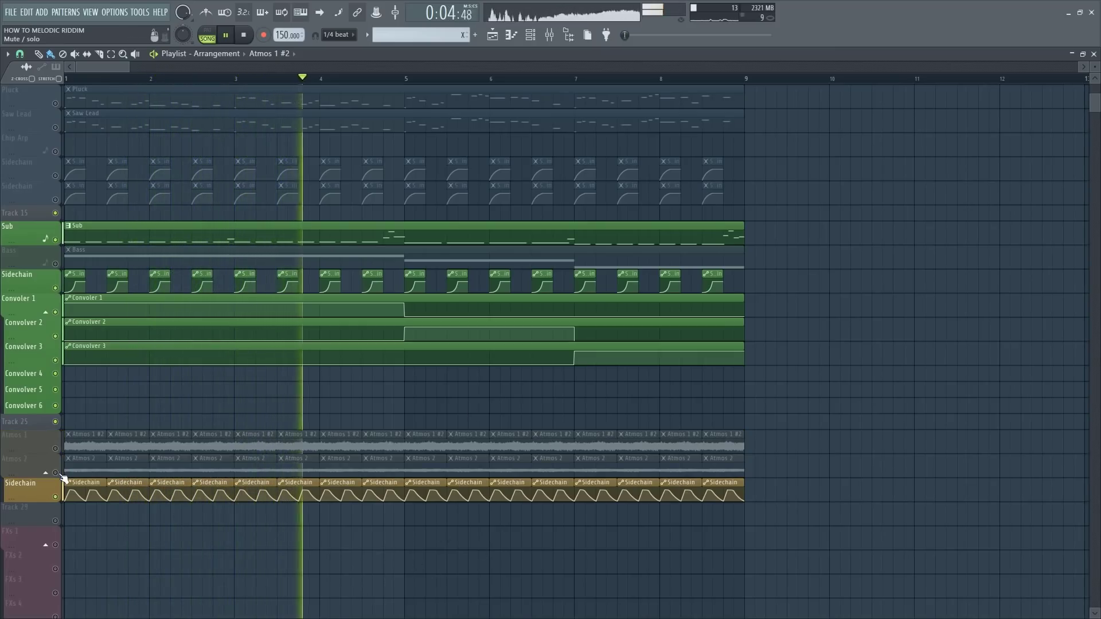
click(55, 472)
click(55, 448)
click(56, 264)
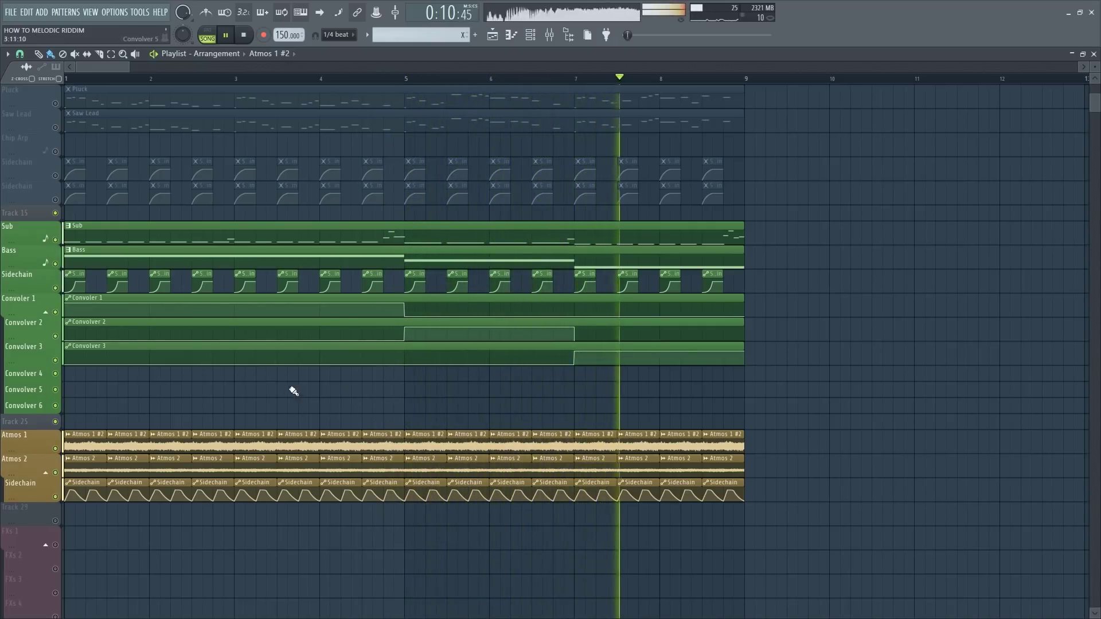
key(space)
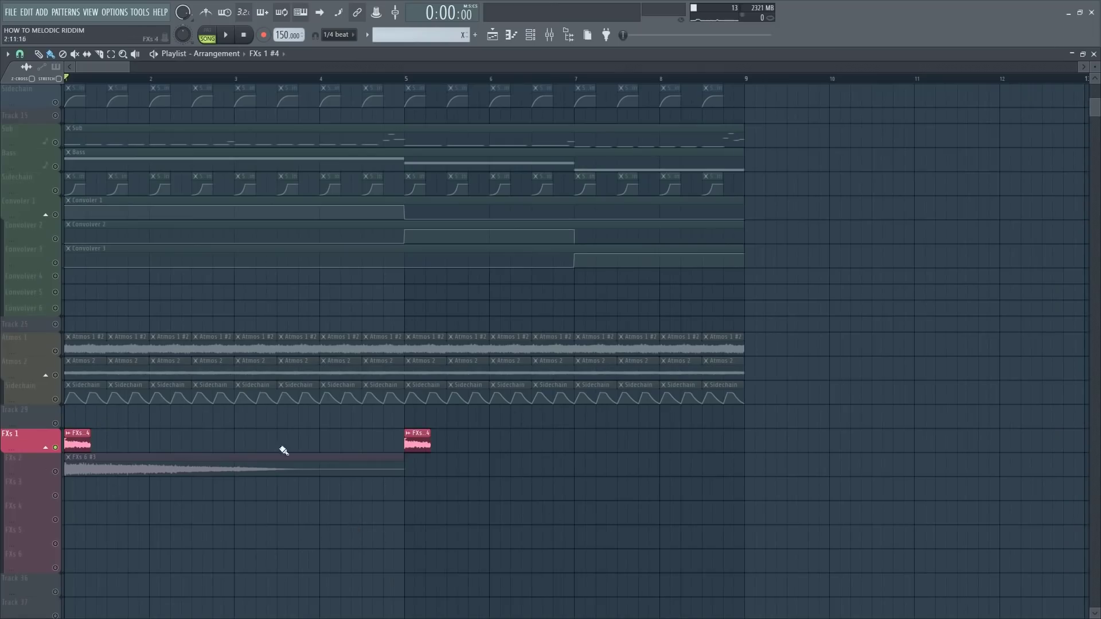
Step: Audition the FXs 1 and FXs 2 tracks on their own and enable the FXs tracks below them
key(space)
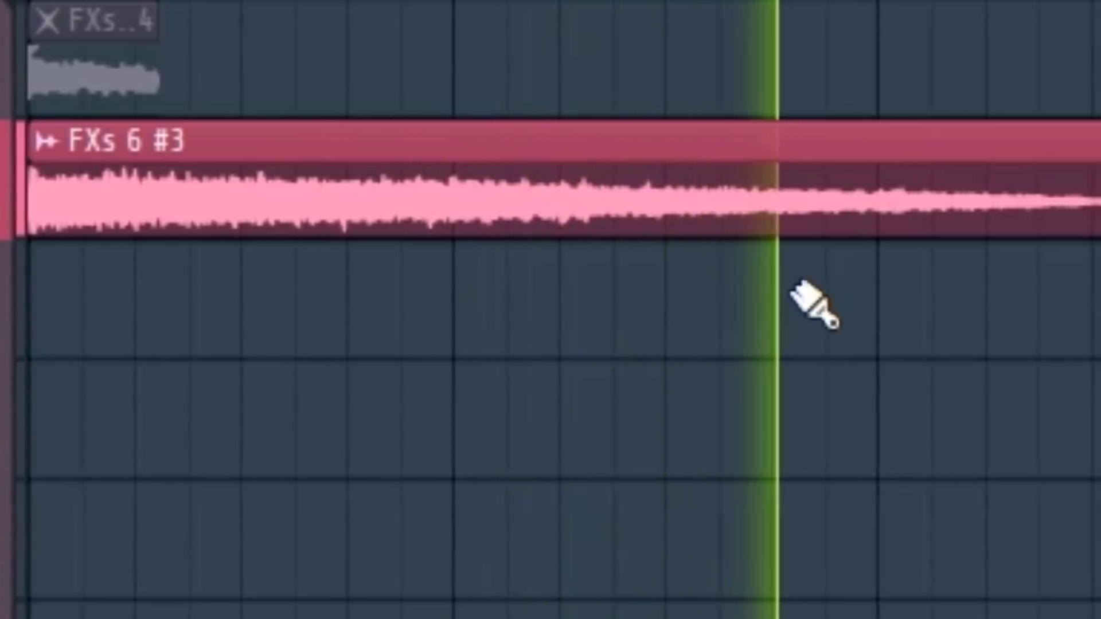
key(space)
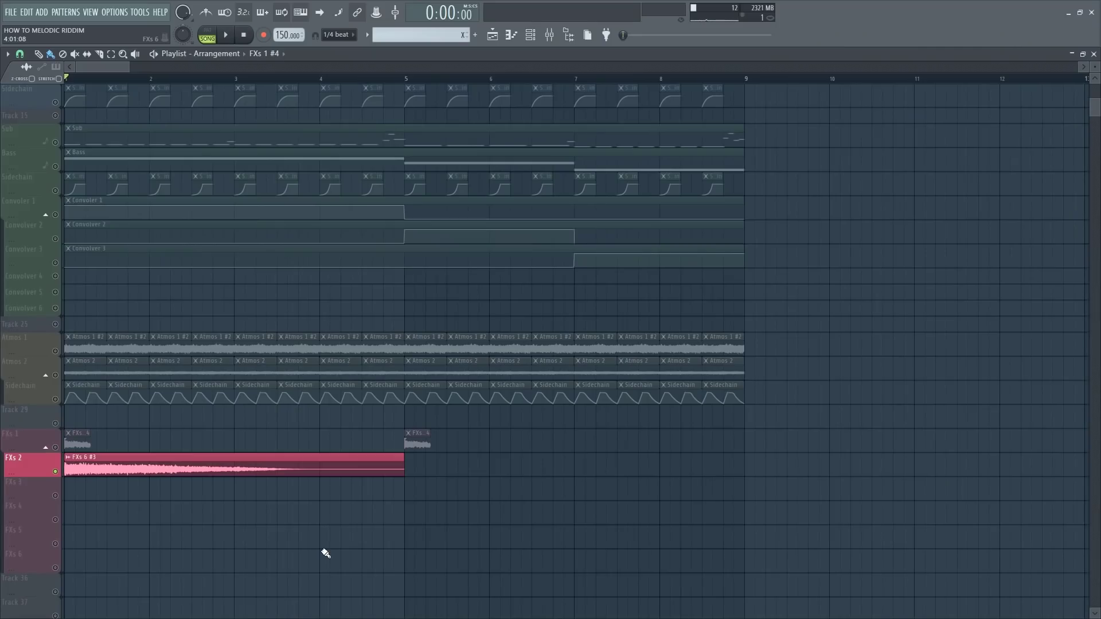
drag(57, 494, 56, 559)
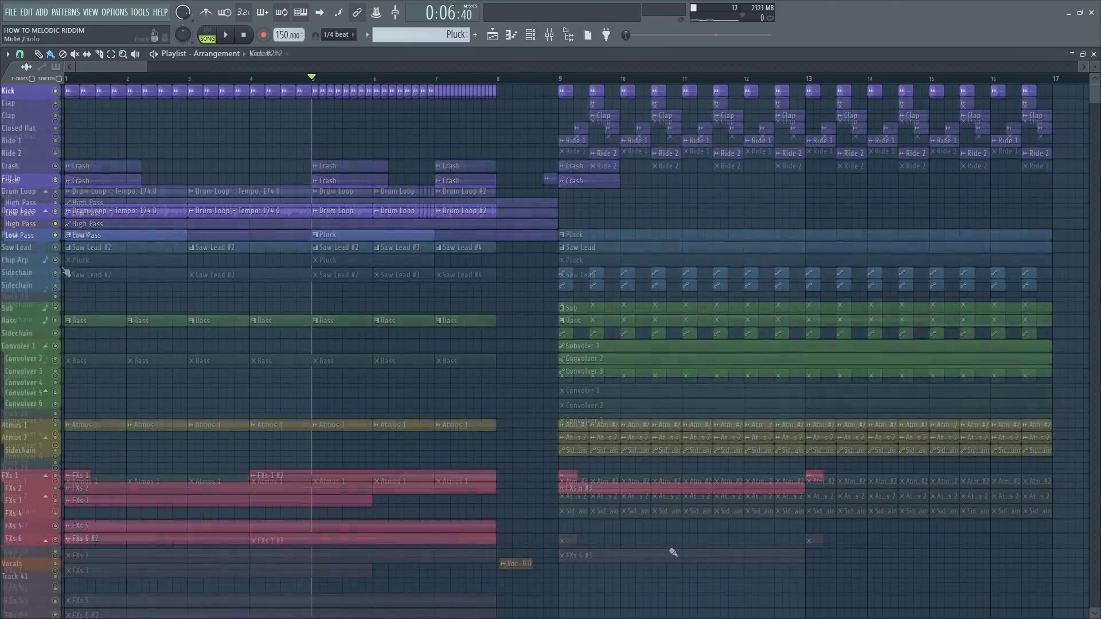
Step: Play the build-up from bar 5 to its end and close the playlist
key(space)
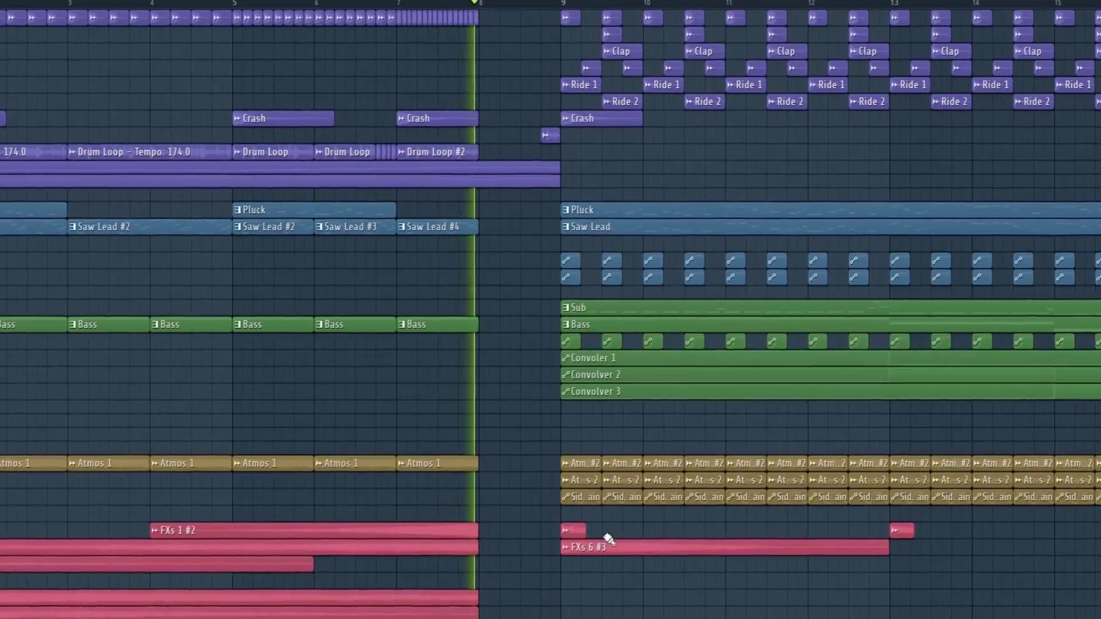
key(space)
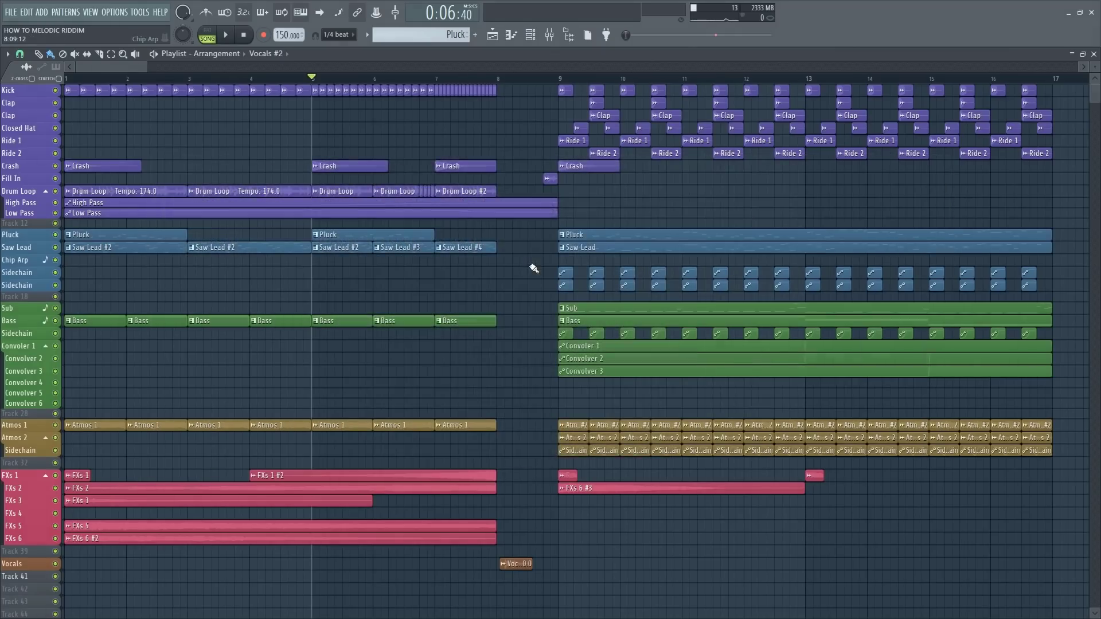
click(1093, 54)
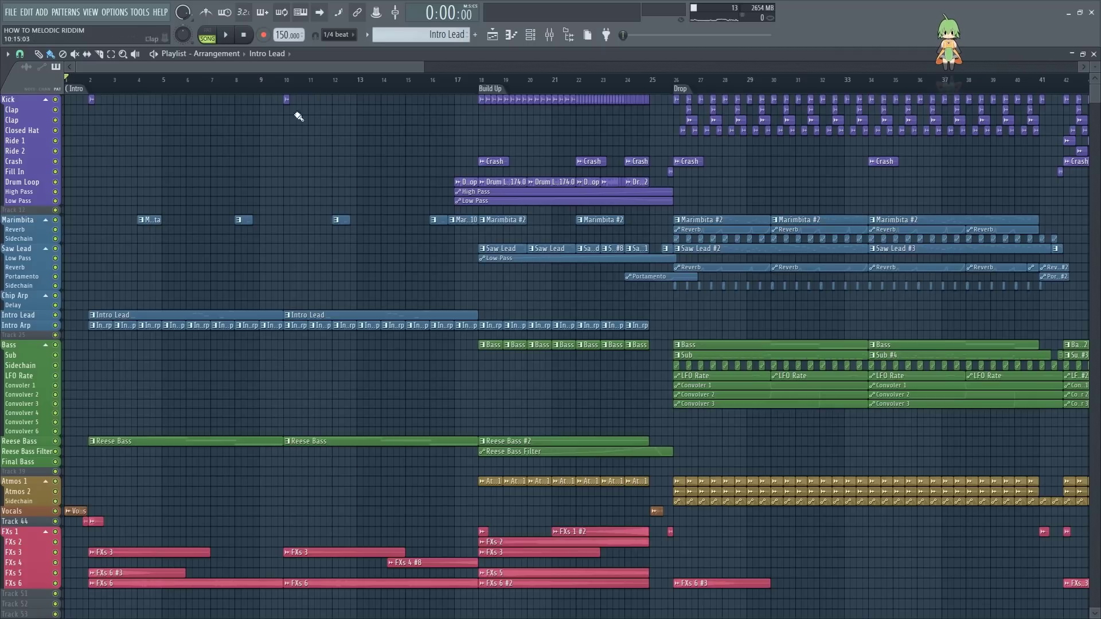
Step: Play the finished arrangement from the intro through to the outro and pause around bar 105
click(227, 38)
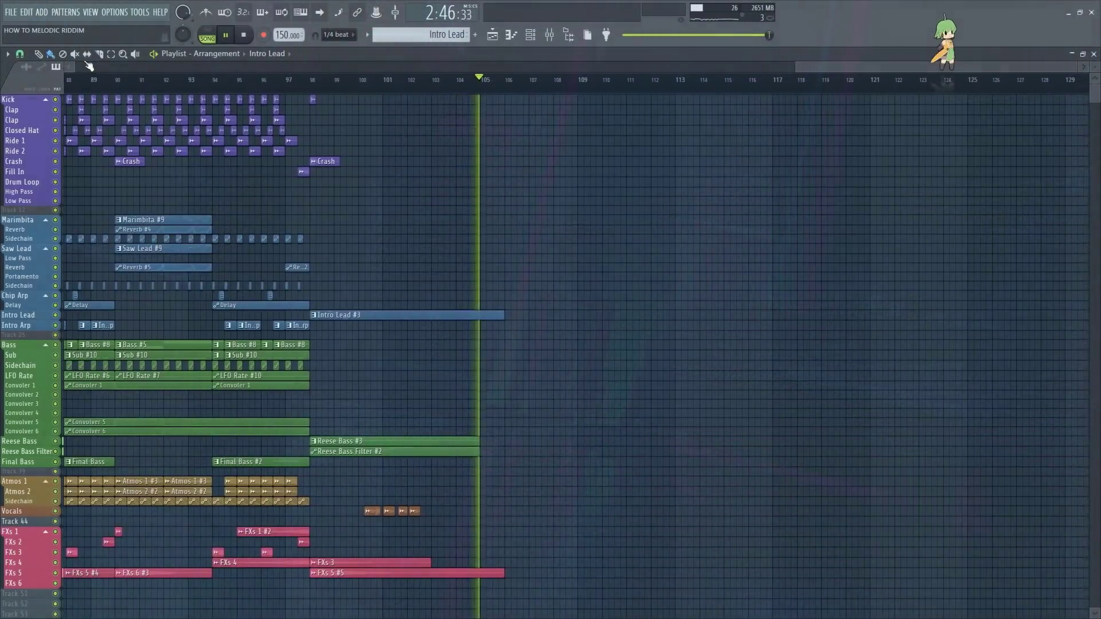
click(227, 36)
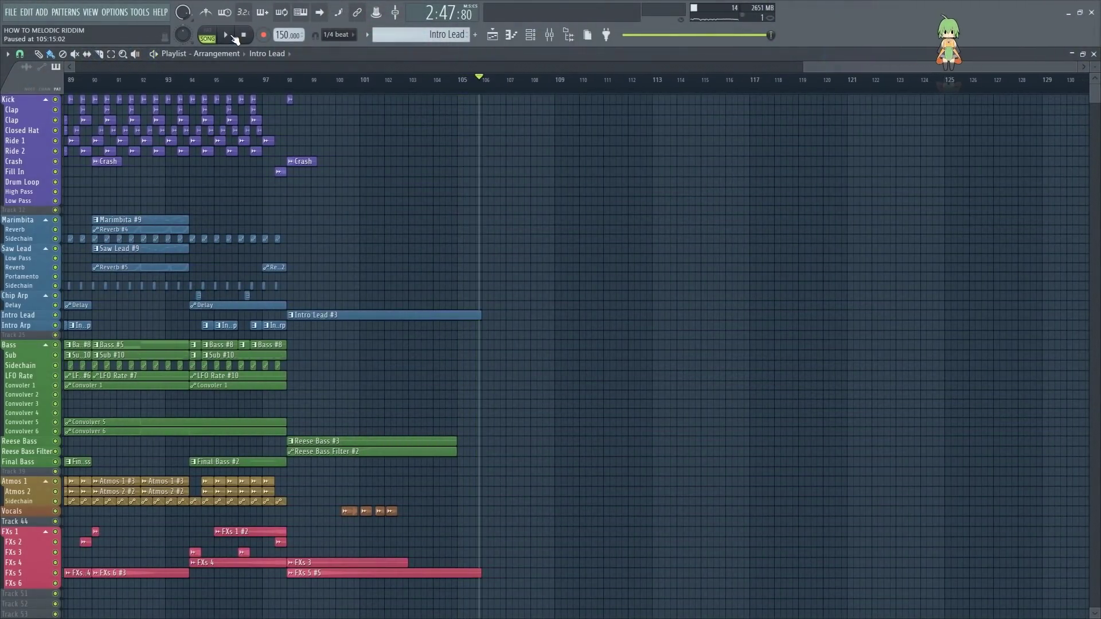